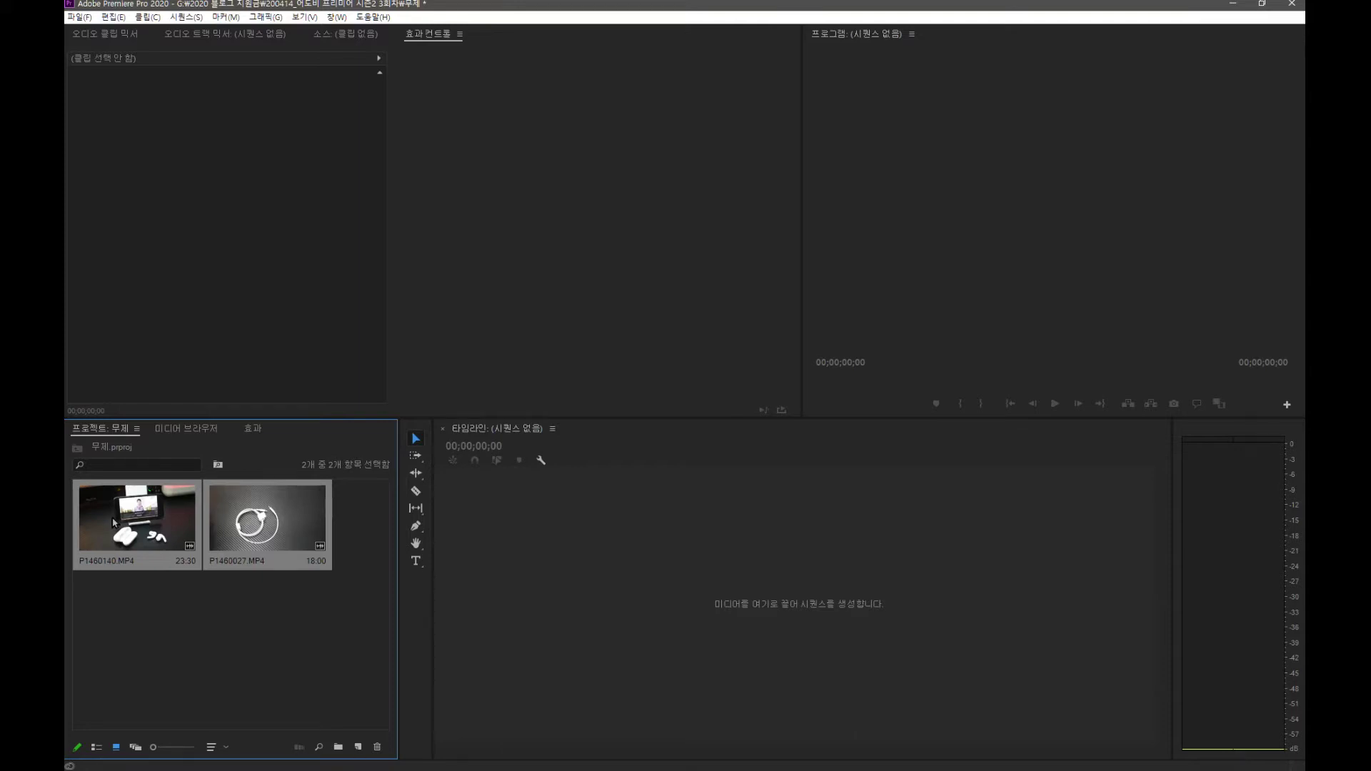
Create a sequence containing P1460140.MP4 followed by P1460027.MP4 and play its opening
left_click_drag(180, 521, 585, 573)
key("space")
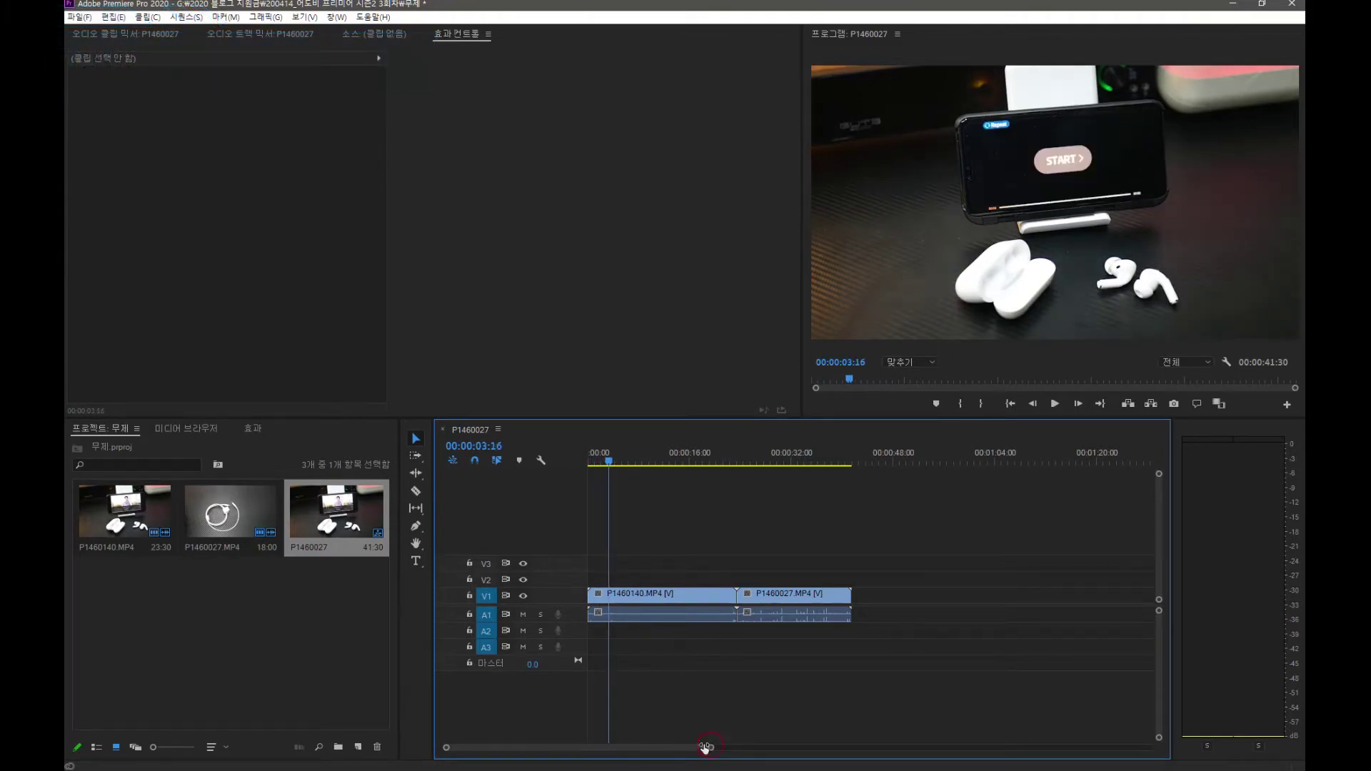
scroll(710, 746, "up", 3)
Split both P1460140.MP4 and P1460027.MP4 into two pieces on the timeline, cutting each near its middle
left_click(697, 600)
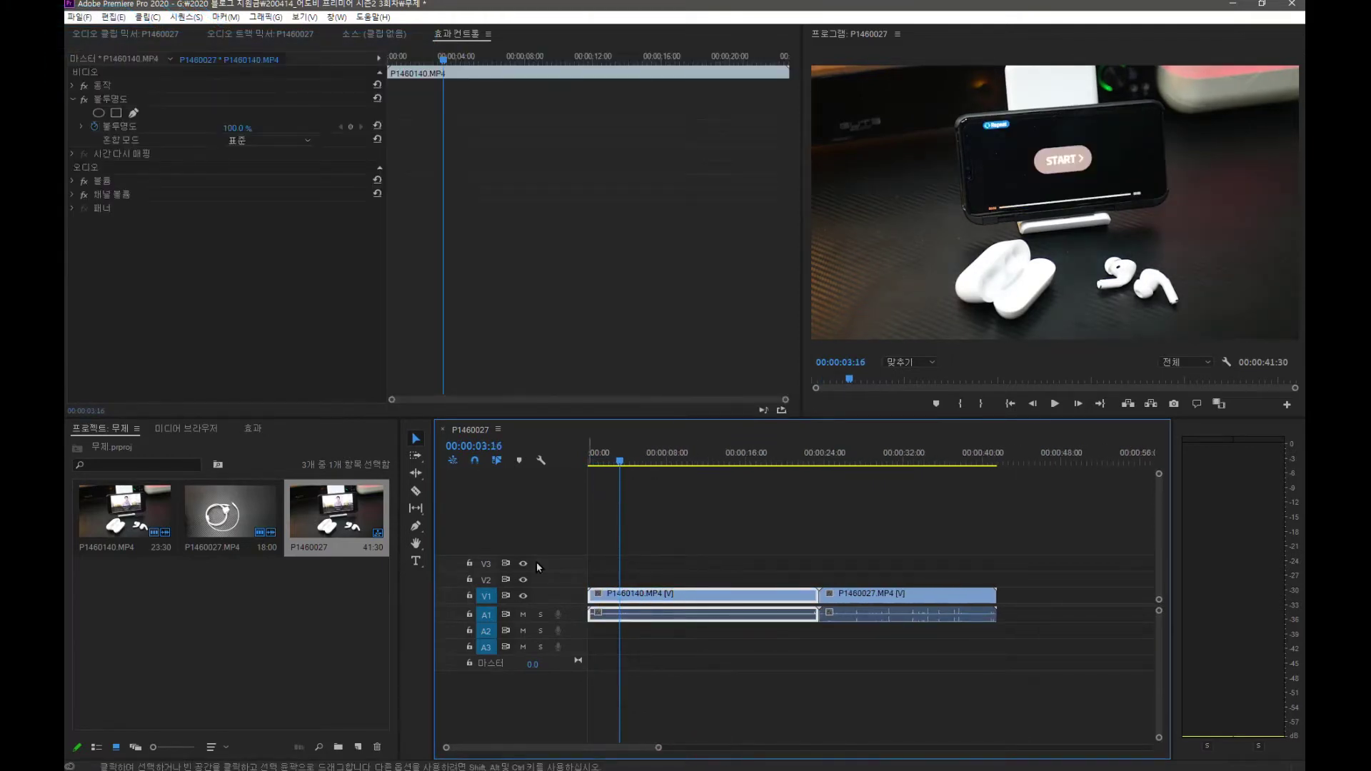
key("c")
left_click(690, 603)
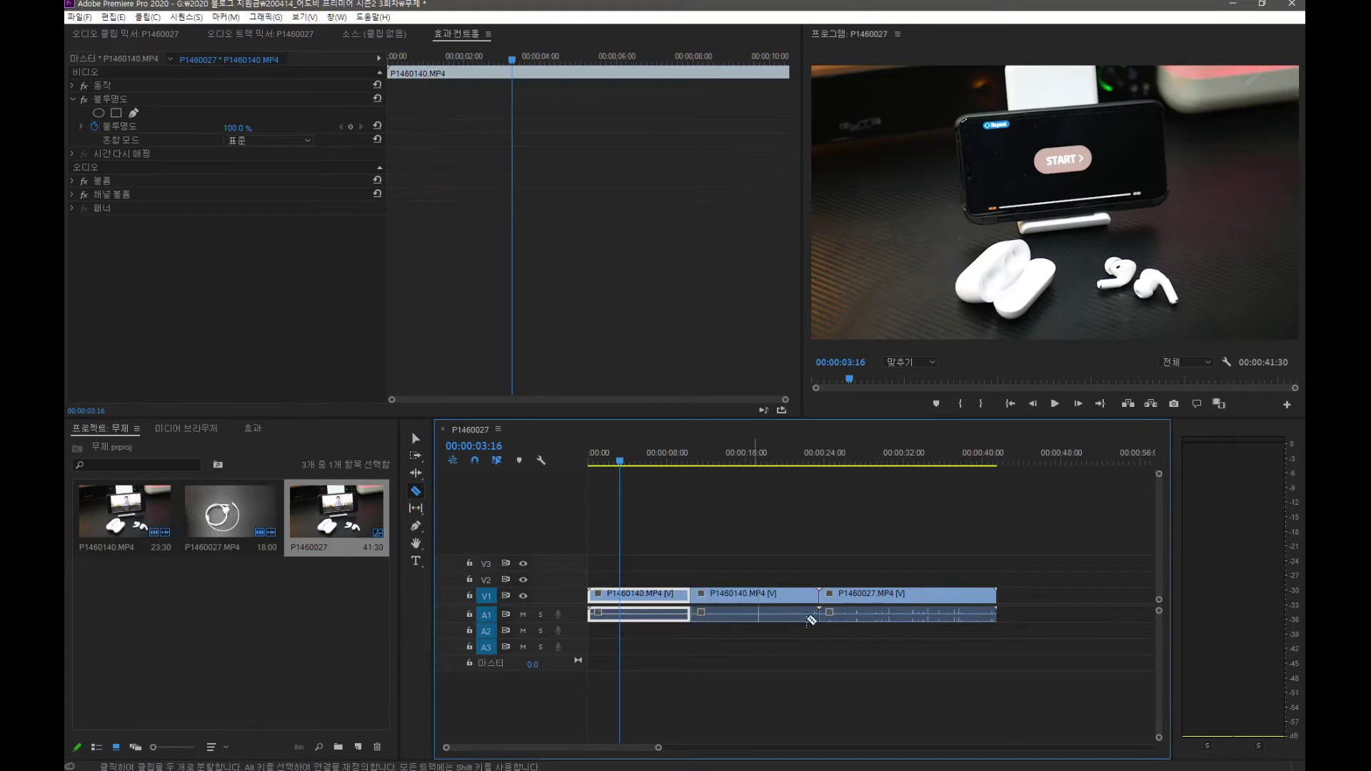
left_click(911, 603)
Rearrange the timeline so both P1460027.MP4 pieces sit between the two P1460140.MP4 pieces without gaps
left_click(416, 438)
left_click(739, 598)
left_click_drag(739, 598, 1044, 599)
left_click_drag(1139, 571, 822, 650)
left_click_drag(868, 611, 740, 611)
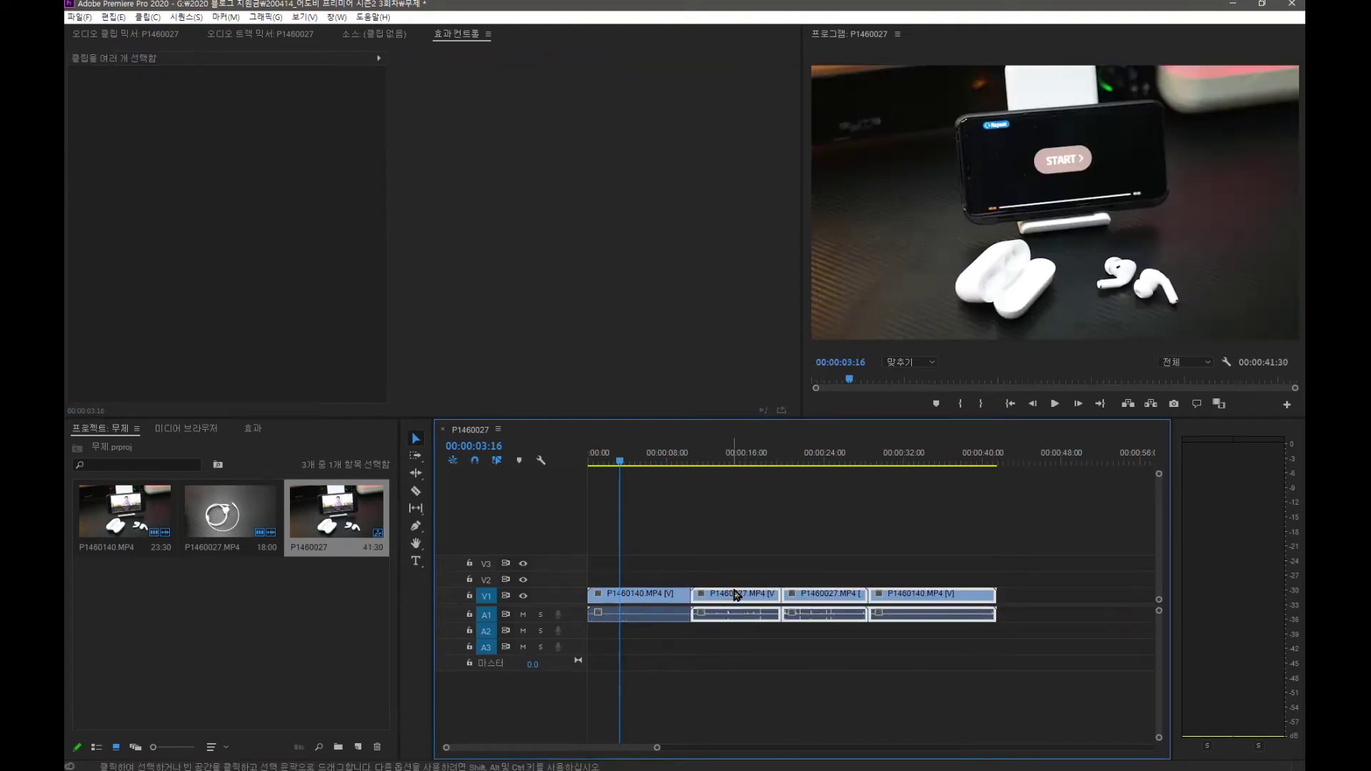
Replace the first P1460027.MP4 piece with an After Effects composition, saving the After Effects project as 114
left_click(753, 593)
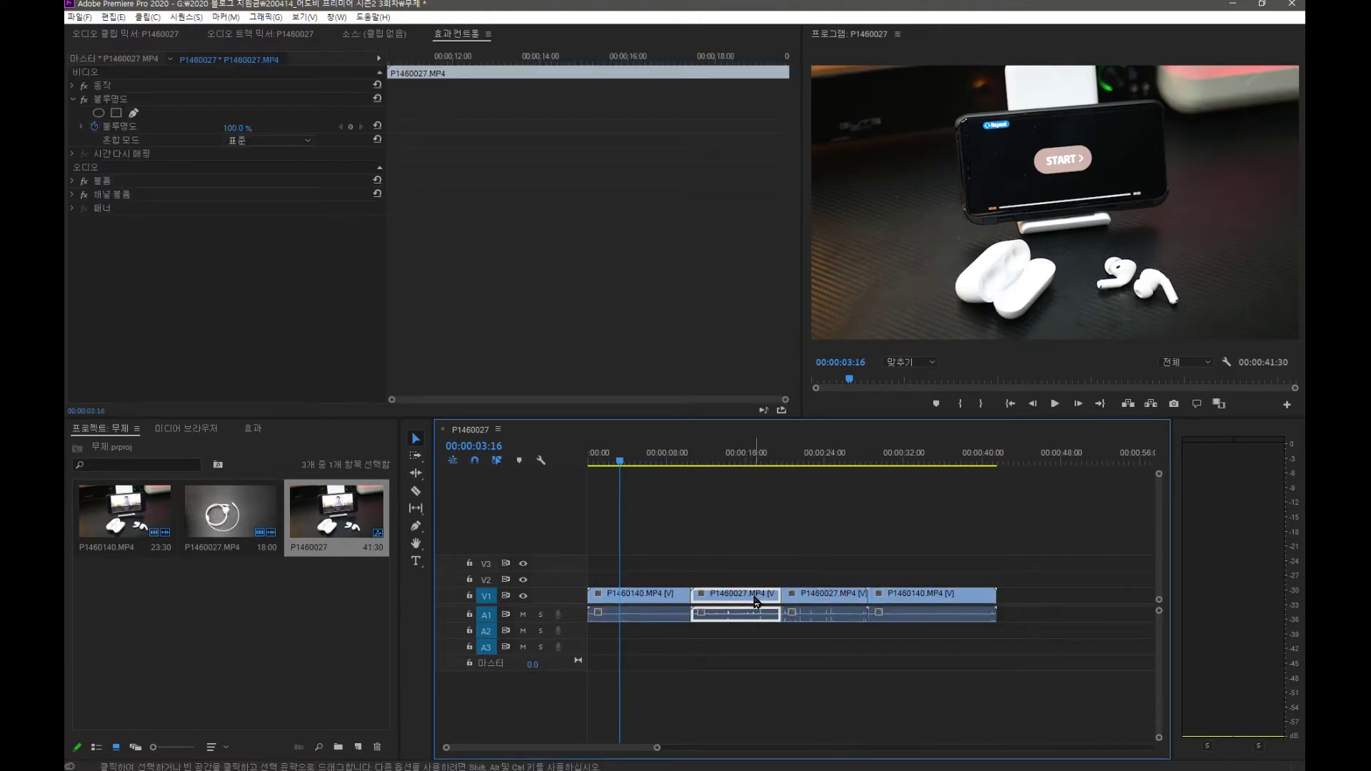
right_click(753, 598)
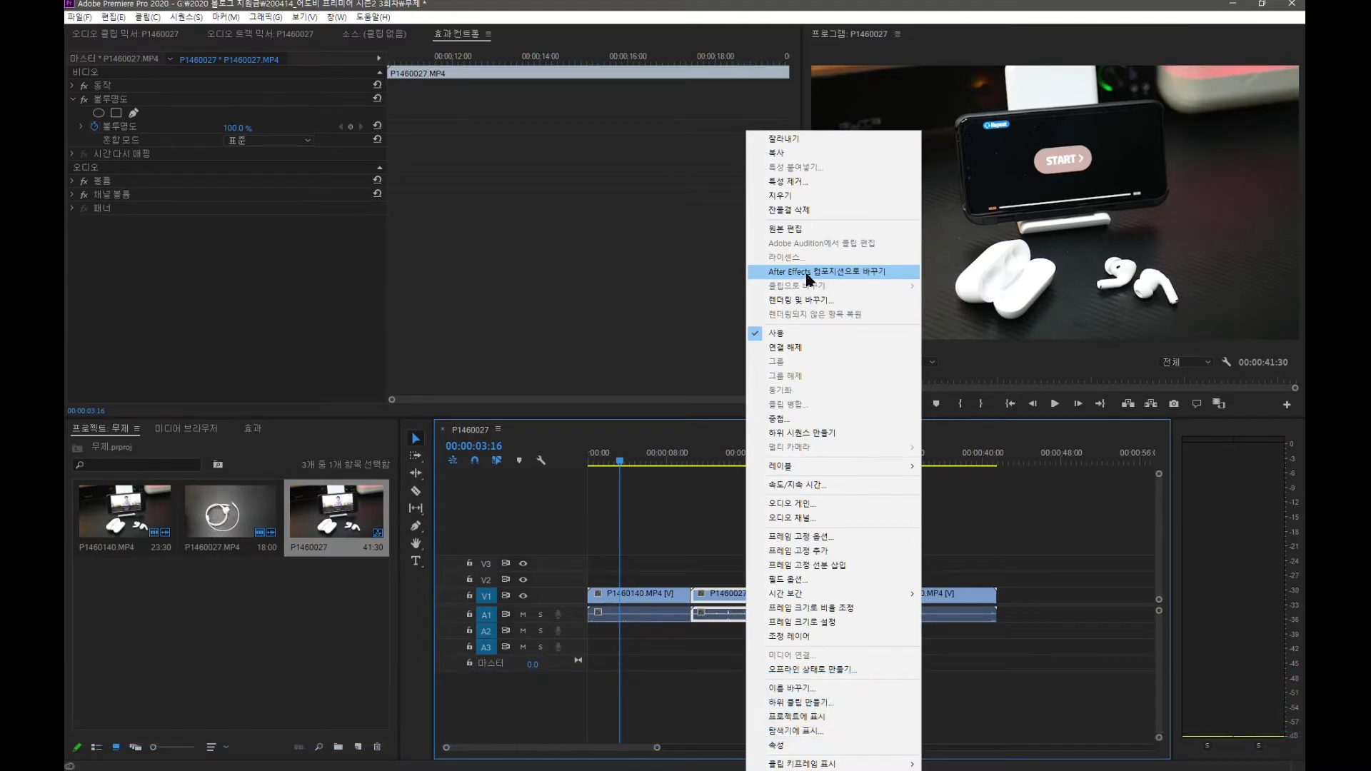
left_click(810, 275)
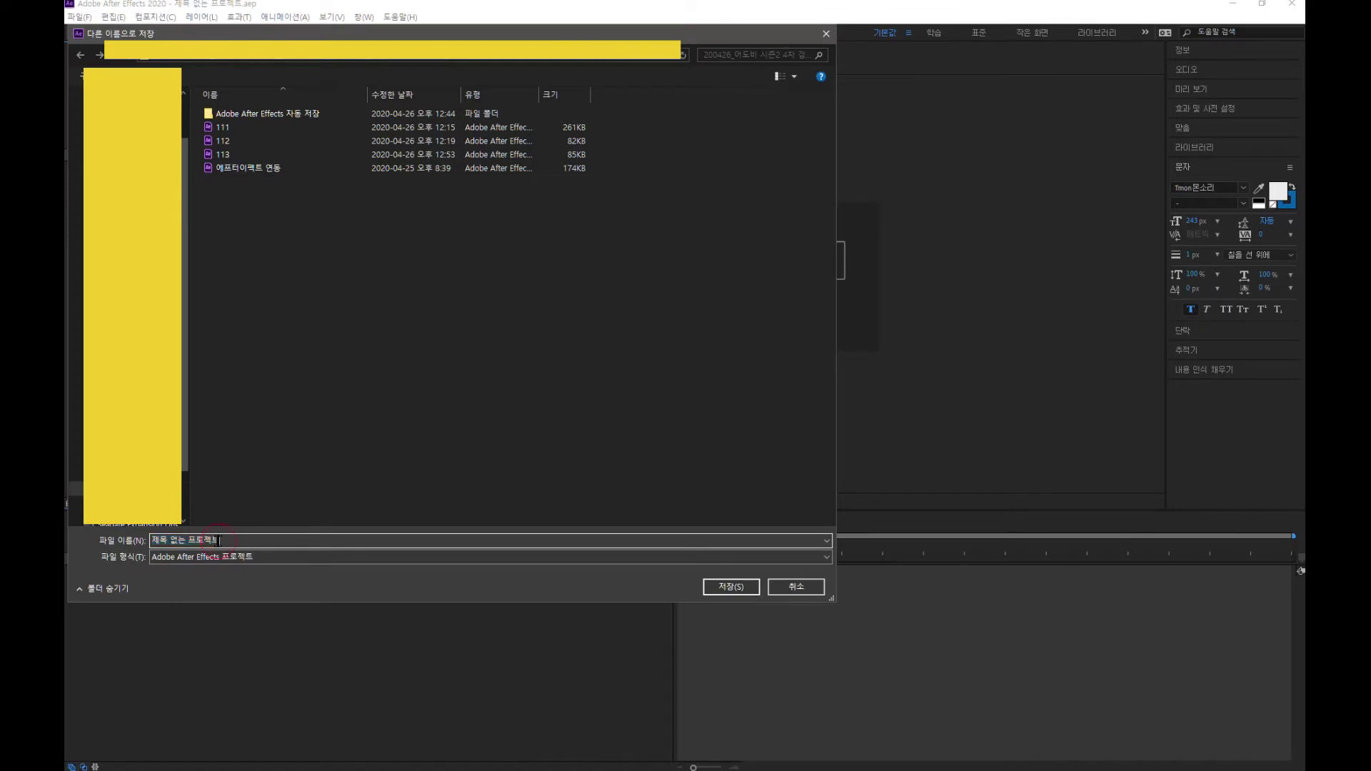
type("114")
left_click(725, 588)
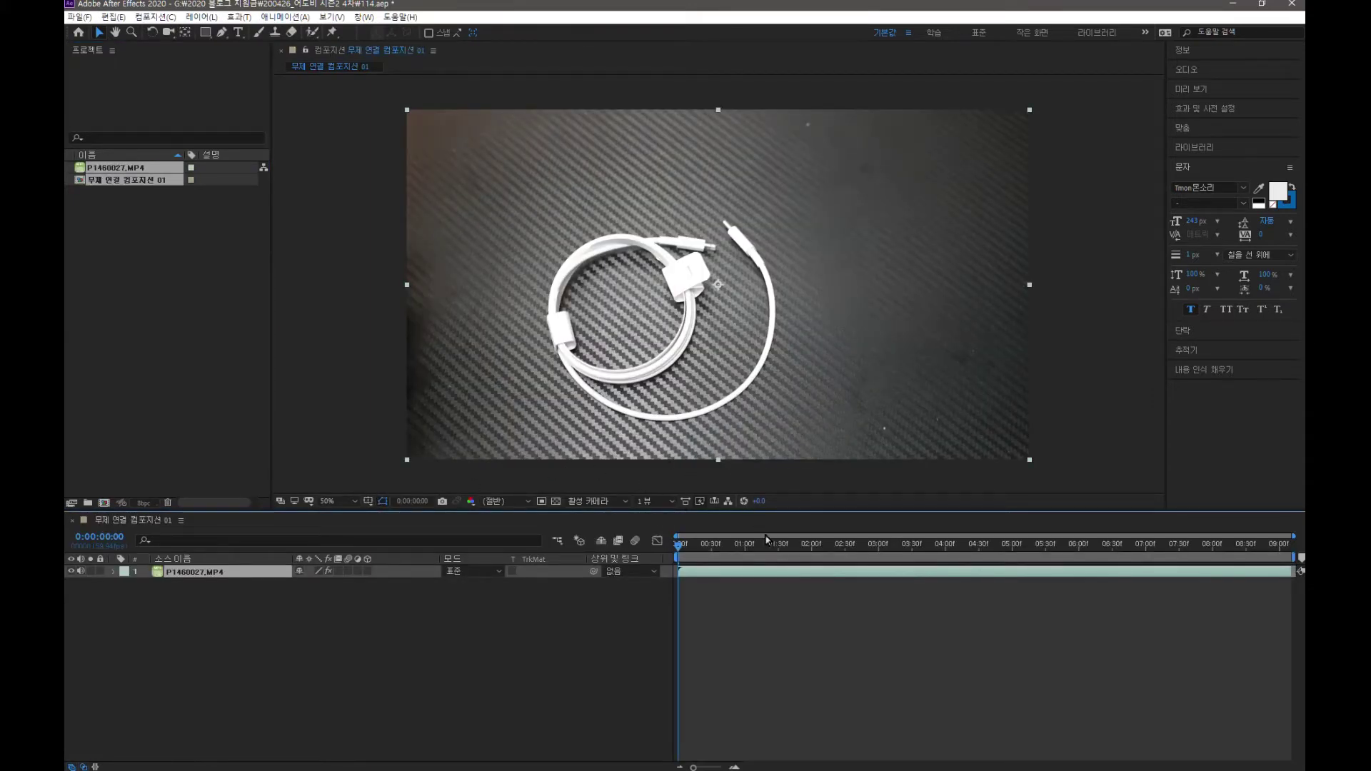
Add the text "ㅋㅋㅋㅋㅋㅋㅋㅋㅋ" across the middle of the cable footage as a new text layer
left_click(236, 33)
left_click(481, 282)
type("ㅋㅋㅋㅋㅋㅋㅋ")
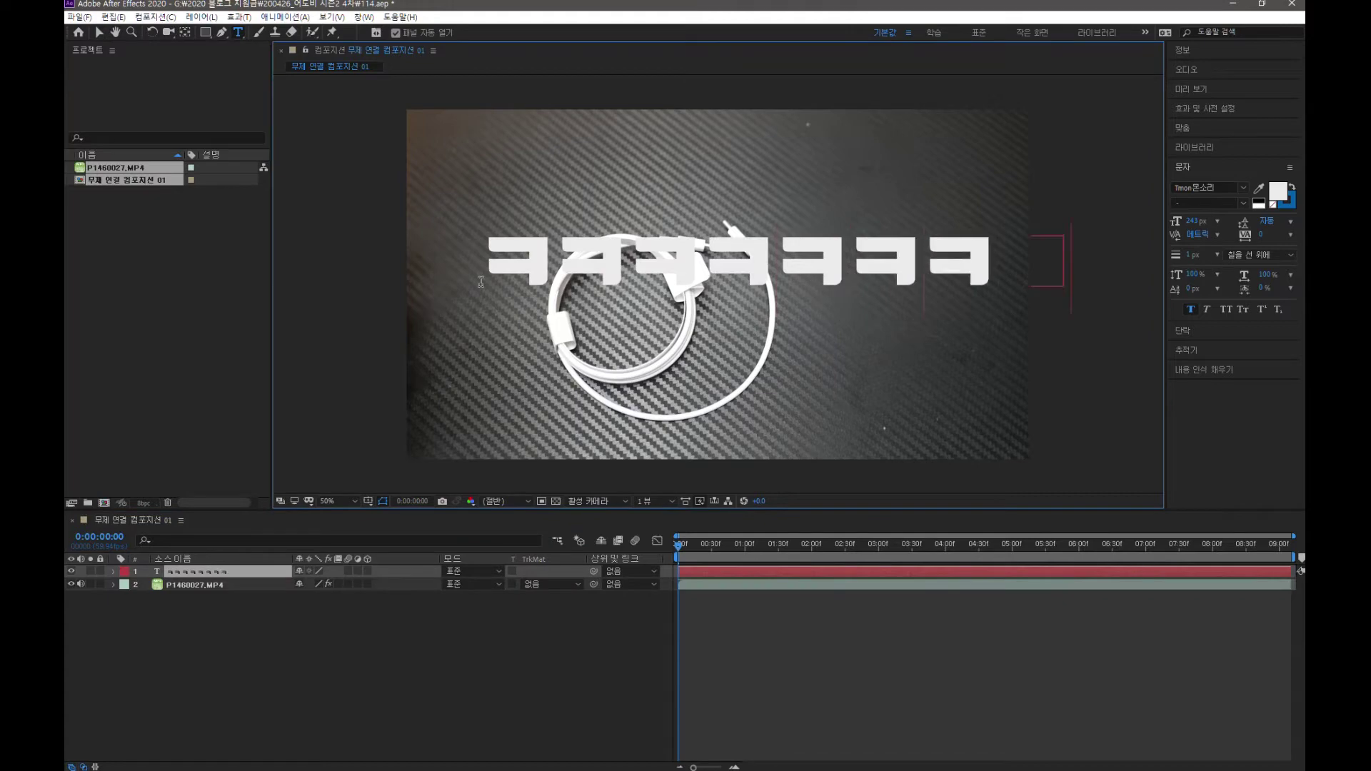
type("ㅋㅋ")
key("KP_Enter")
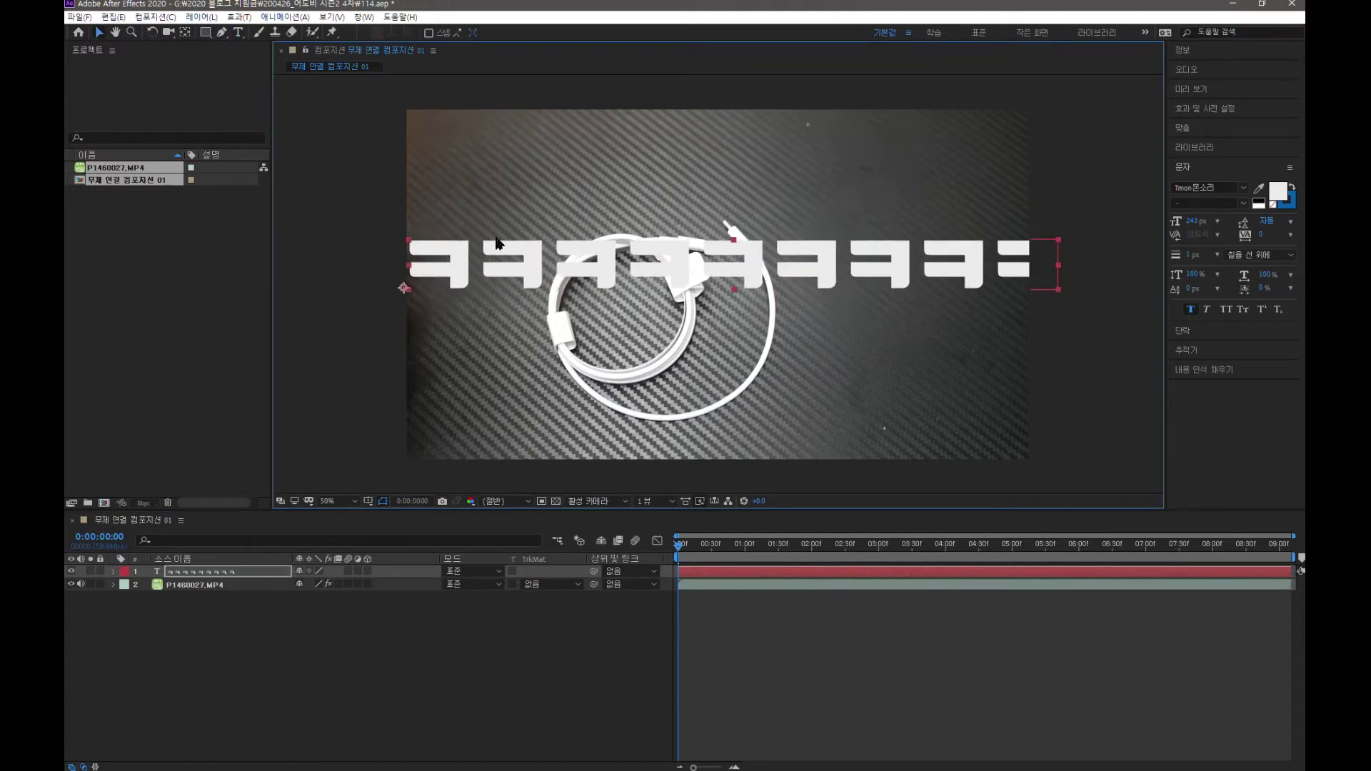
Save the After Effects project, and switch to Premiere Pro to check the text on the linked composition clip
left_click(79, 16)
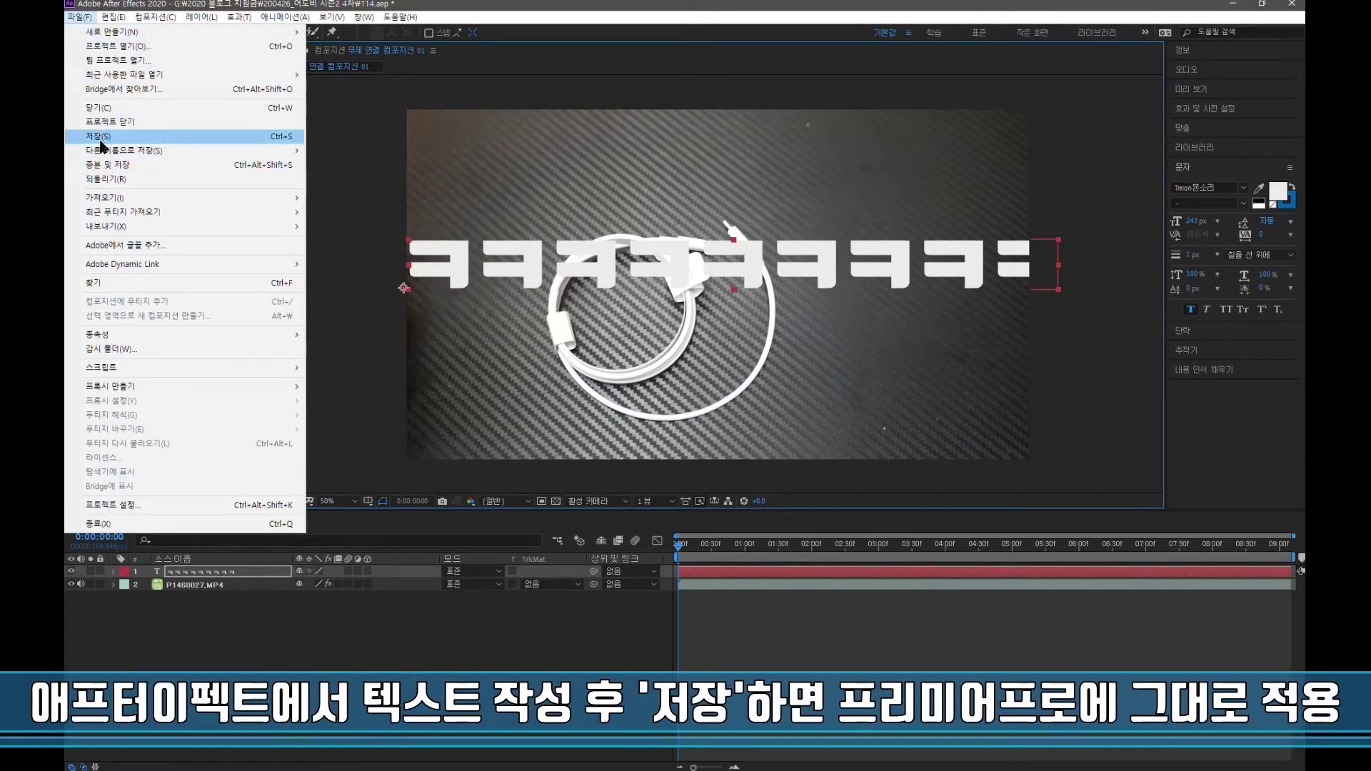
left_click(100, 136)
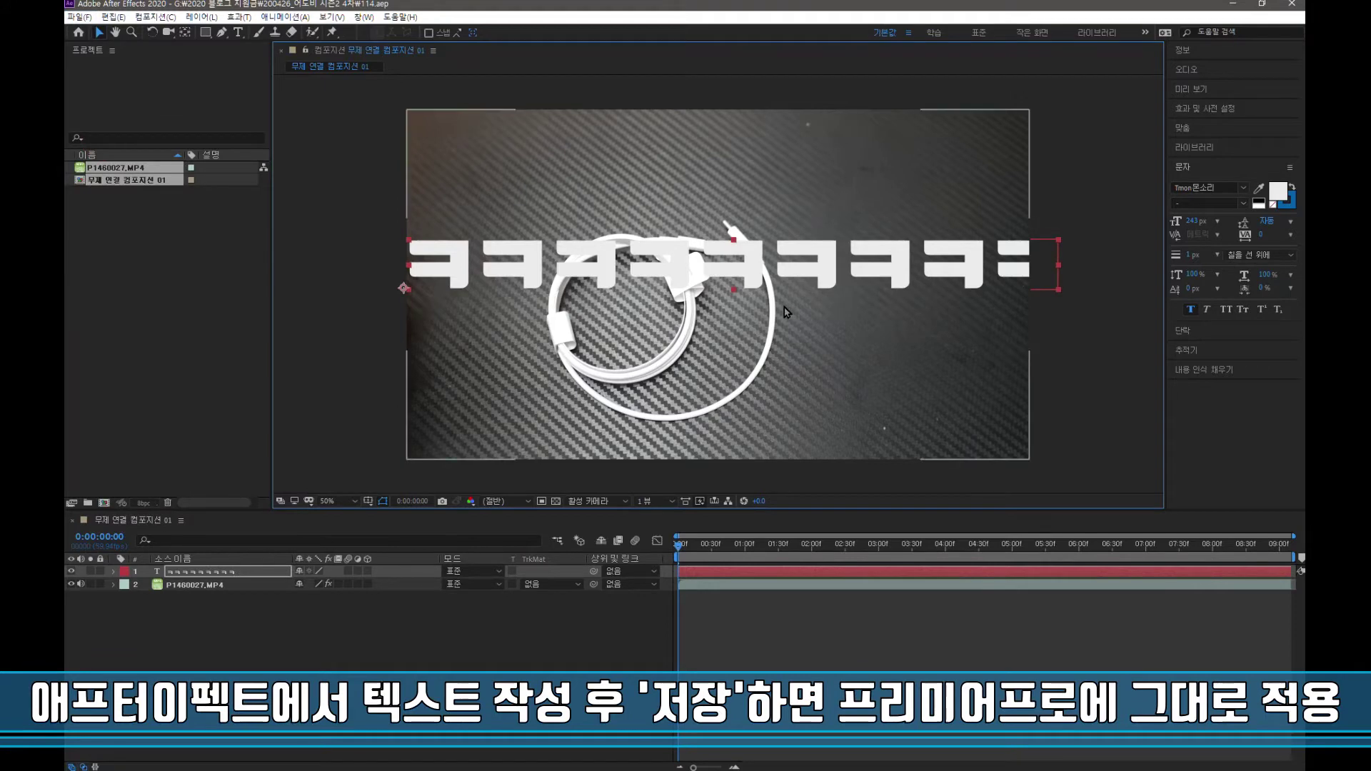
left_click(1233, 5)
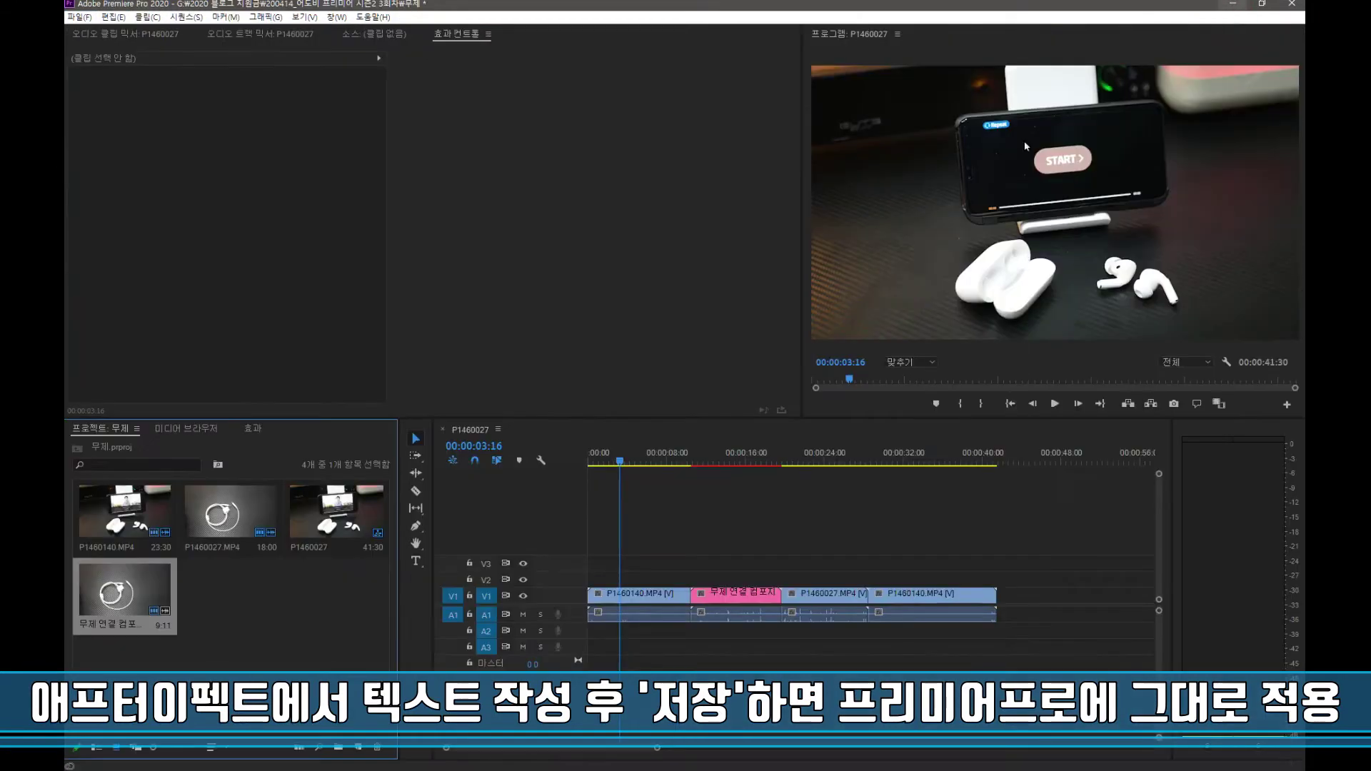
left_click_drag(622, 471, 718, 487)
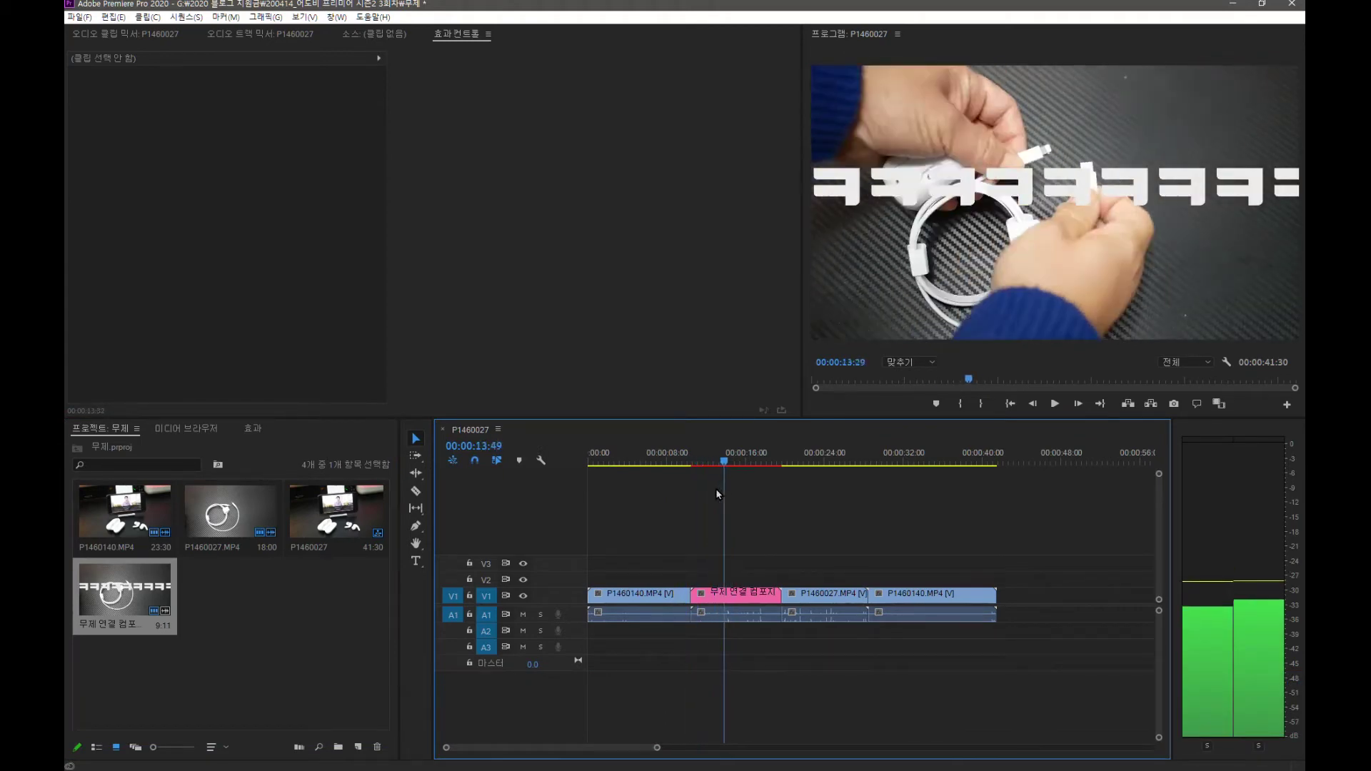
key("alt+Tab")
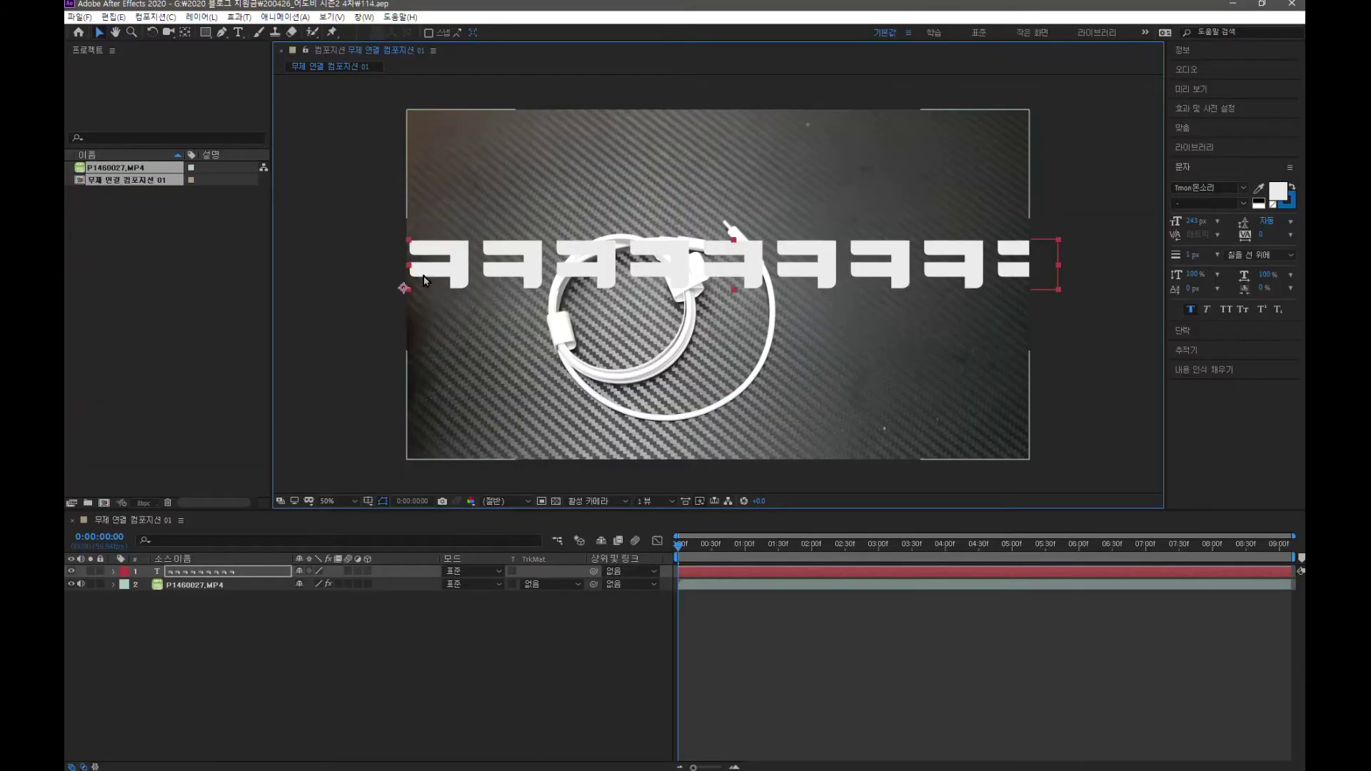
left_click(80, 18)
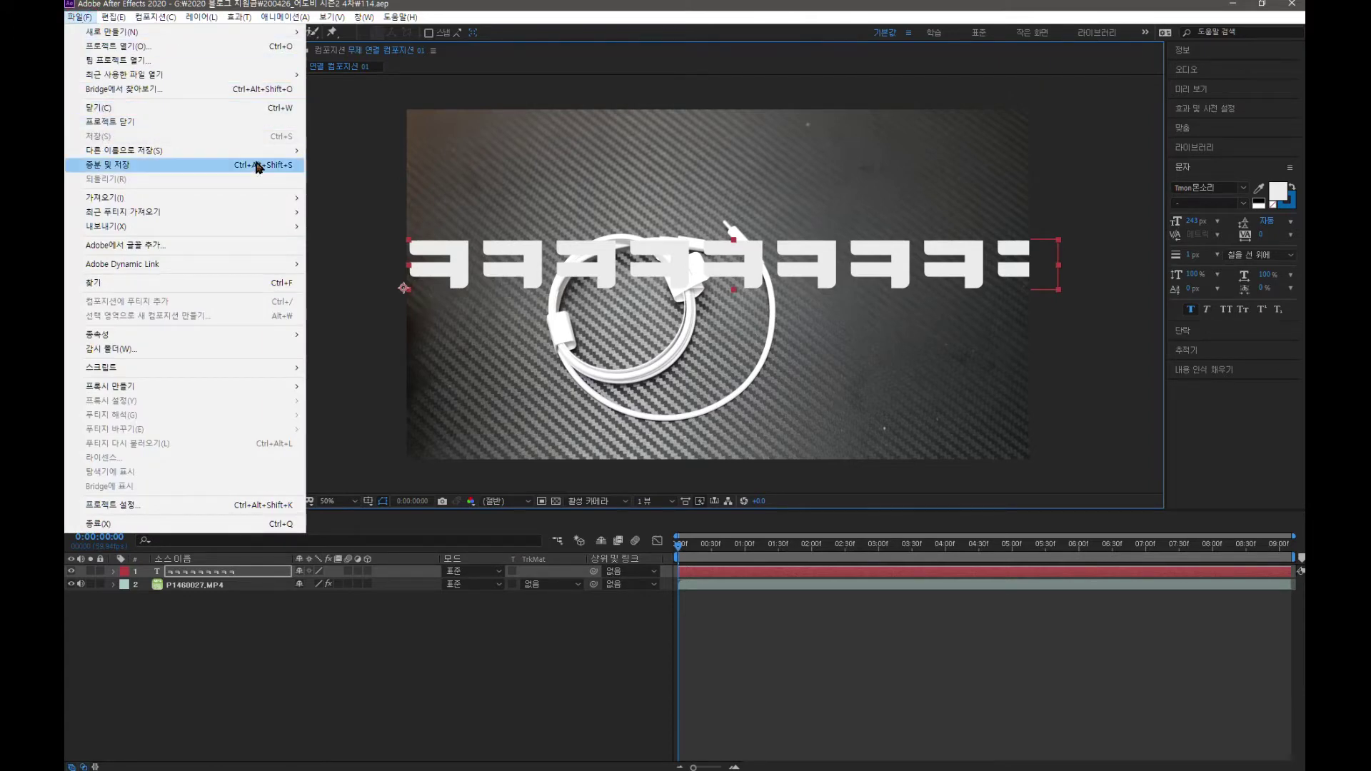
left_click(469, 200)
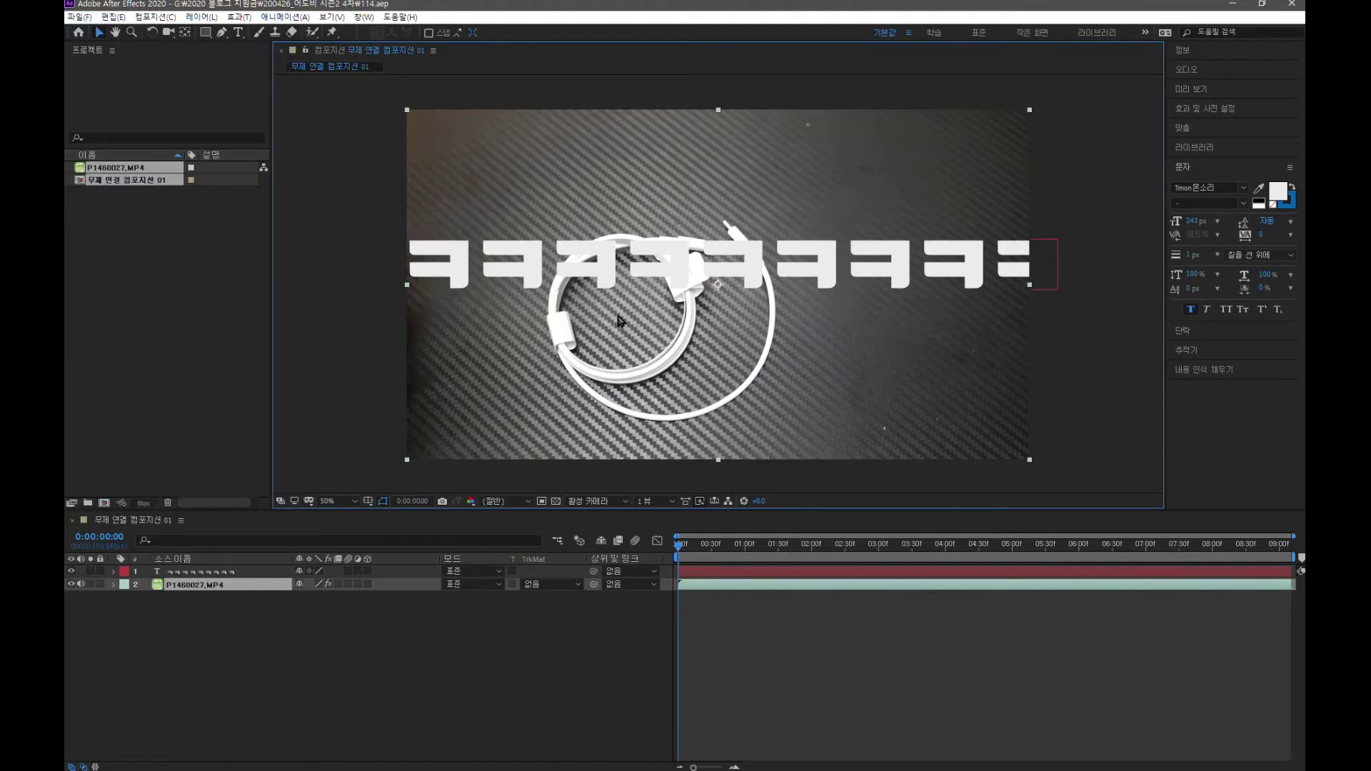
In Premiere Pro, preview the linked composition clip and undo its replacement so the original P1460027.MP4 piece is restored
left_click_drag(757, 532, 715, 650)
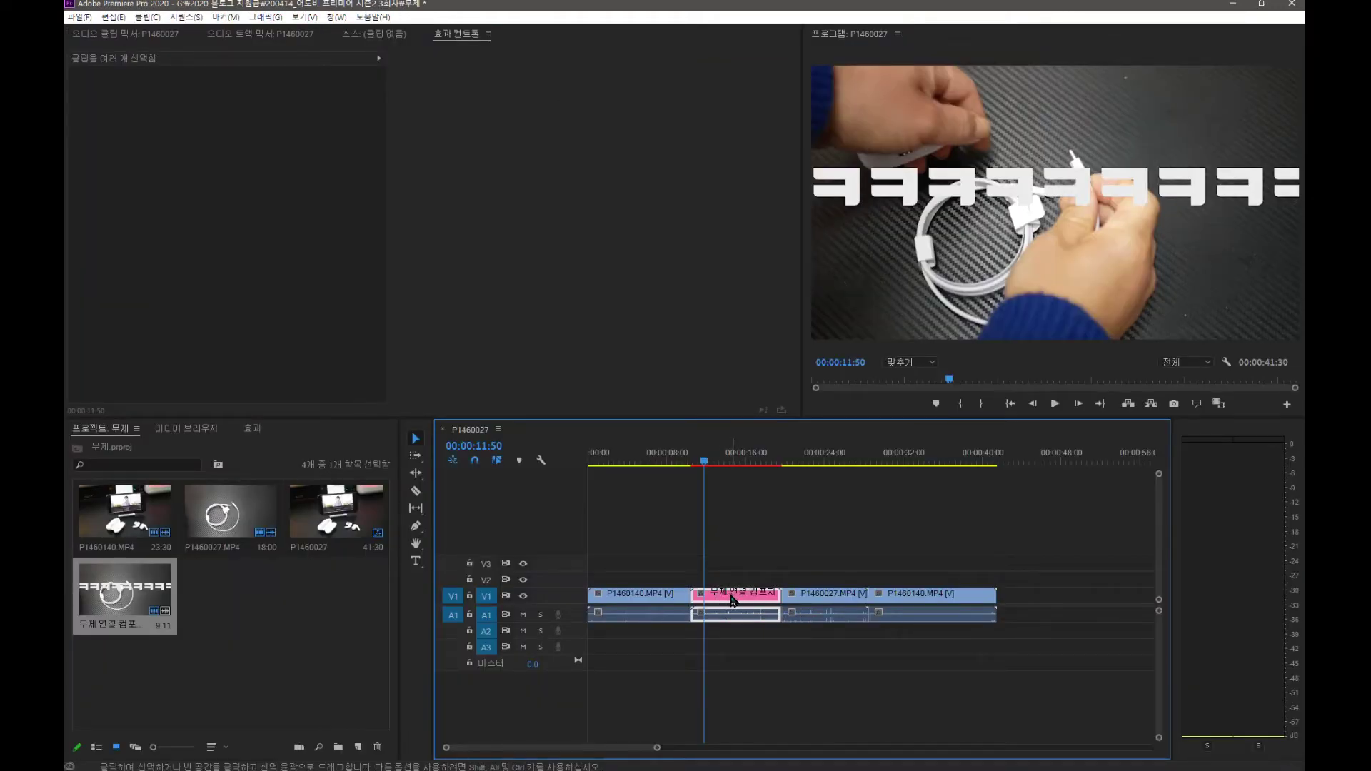
right_click(729, 596)
left_click(720, 568)
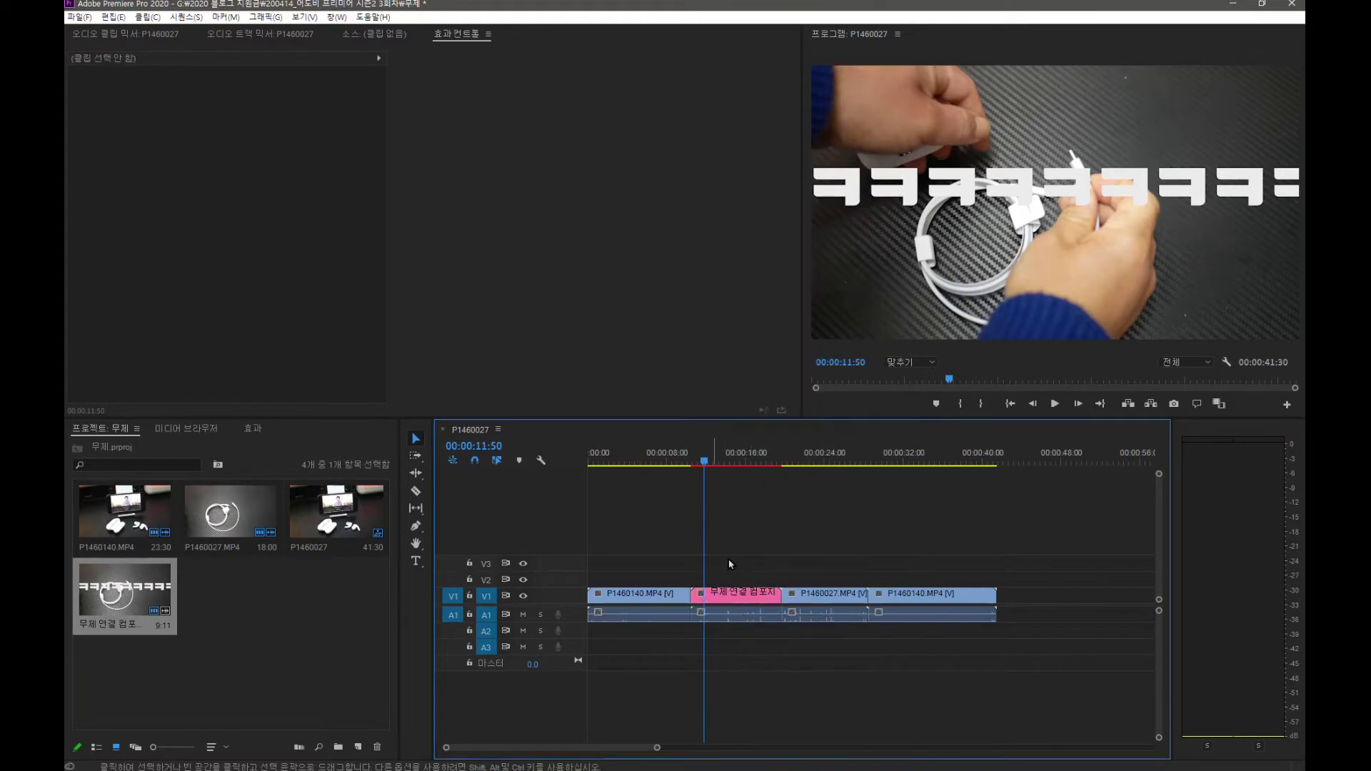
left_click(711, 596)
key("space")
mouse_move(722, 471)
left_mouse_down()
mouse_move(755, 470)
mouse_move(704, 473)
mouse_move(761, 477)
mouse_move(707, 484)
left_mouse_up()
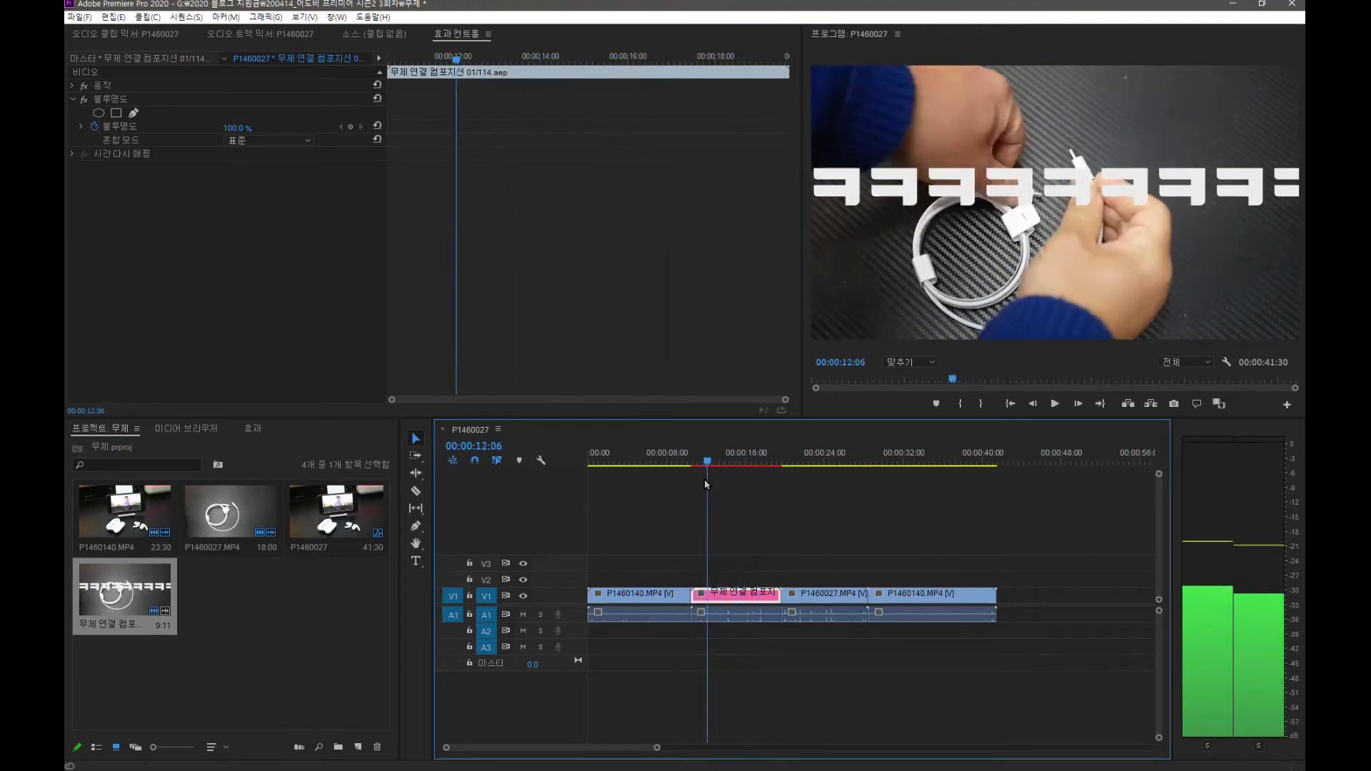
key("ctrl+z")
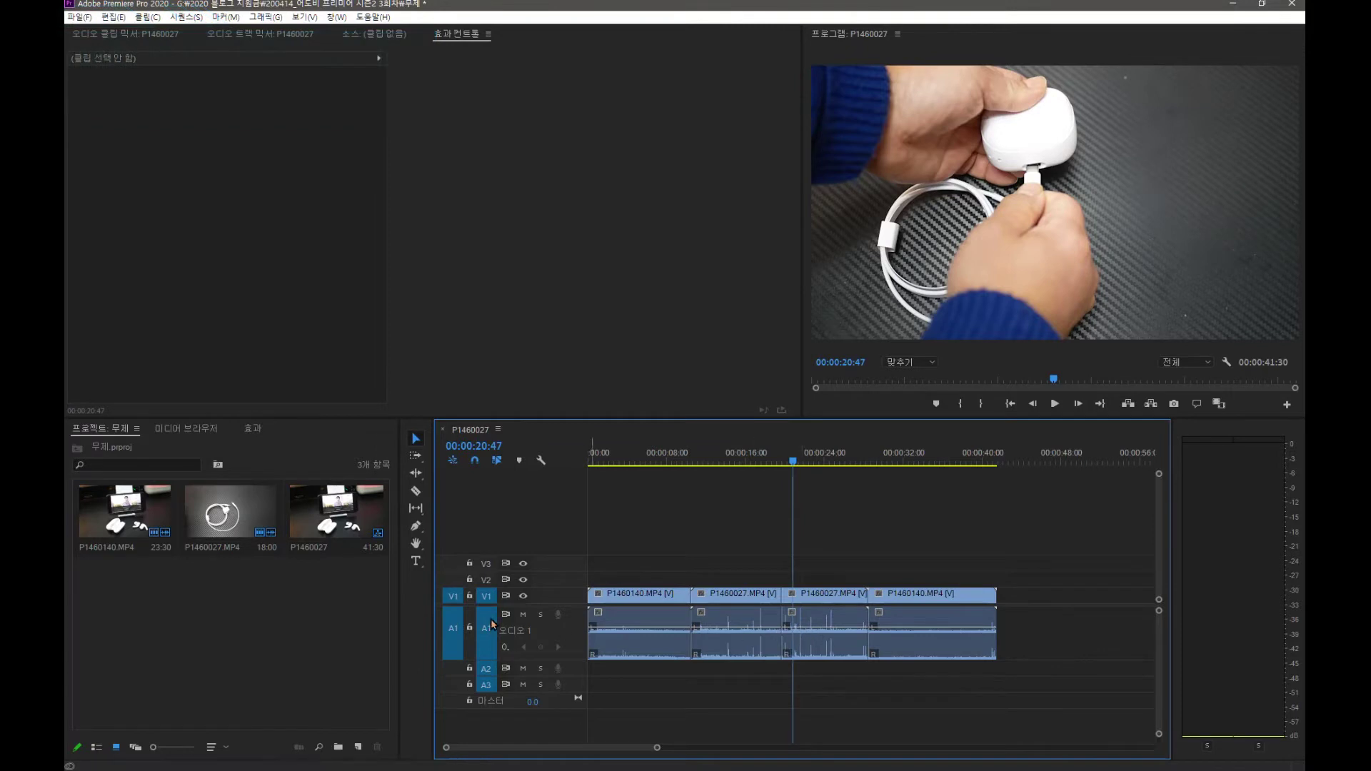
Adjust the volume keyframes on the third clip's audio with the Pen tool, raising the middle one and setting the last to 2.4 dB
left_click(828, 632)
key("p")
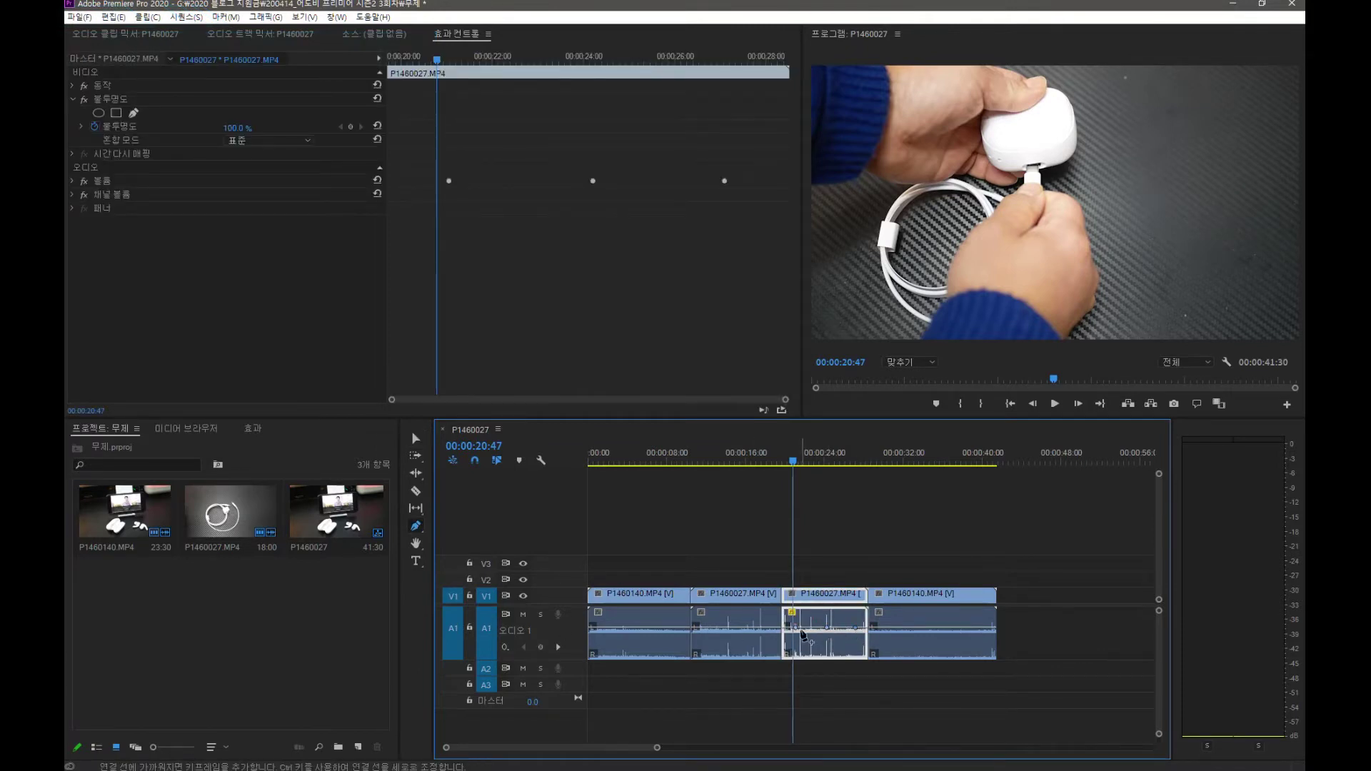
left_click_drag(798, 632, 827, 616)
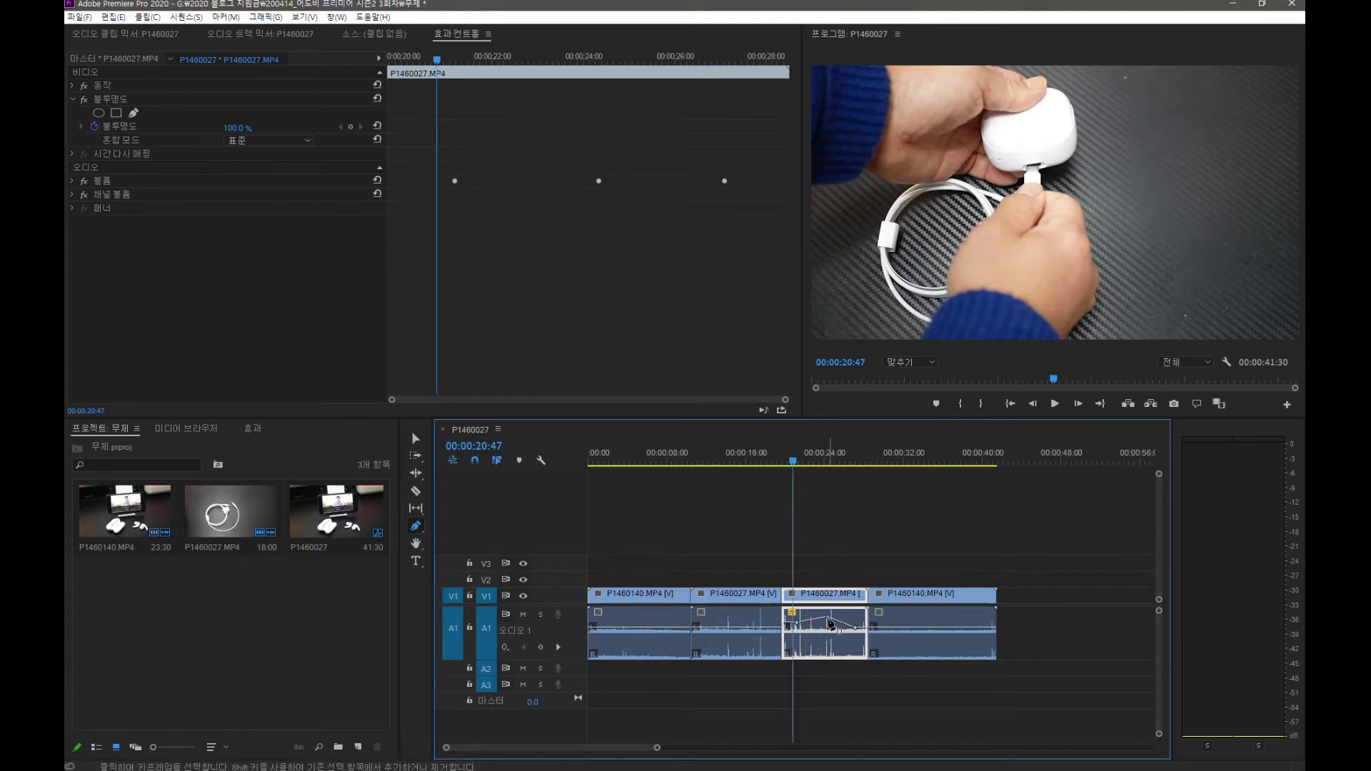
double_click(830, 623)
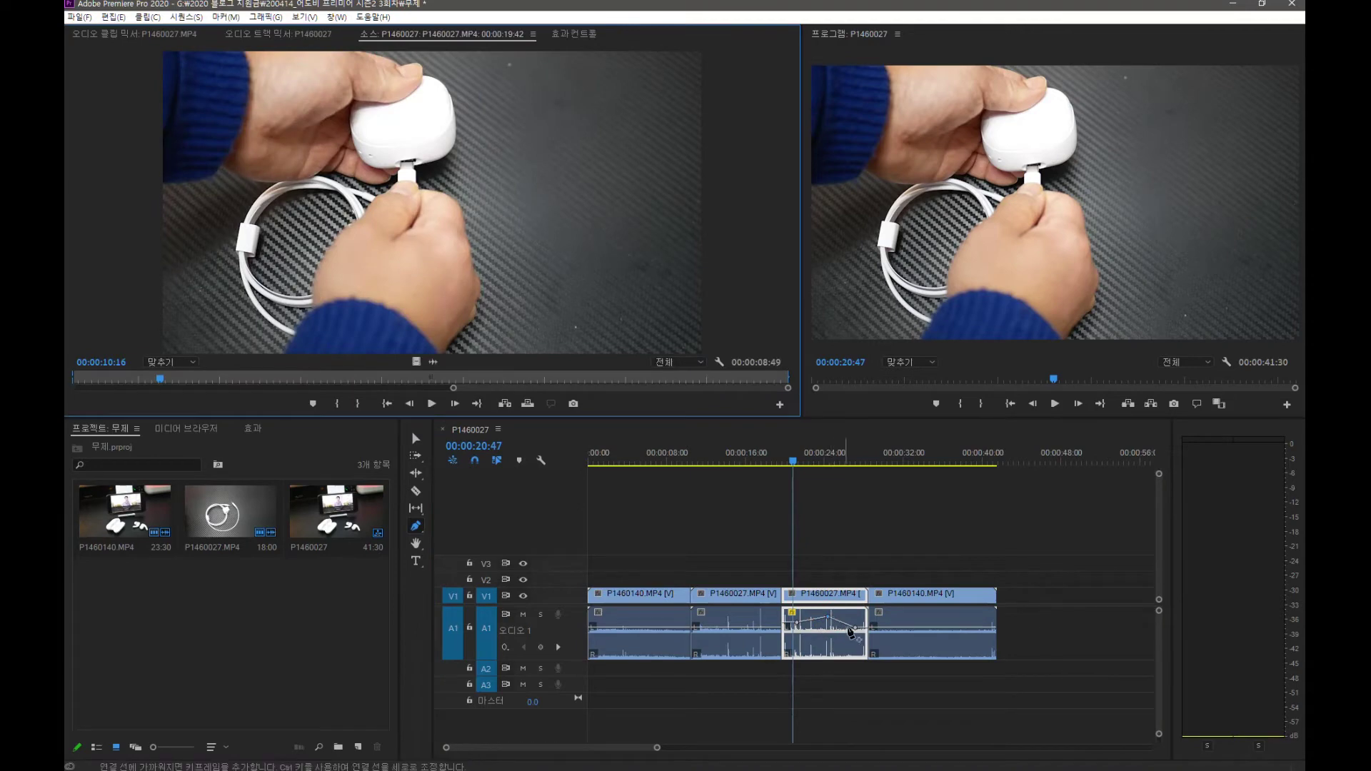
left_click_drag(856, 627, 854, 625)
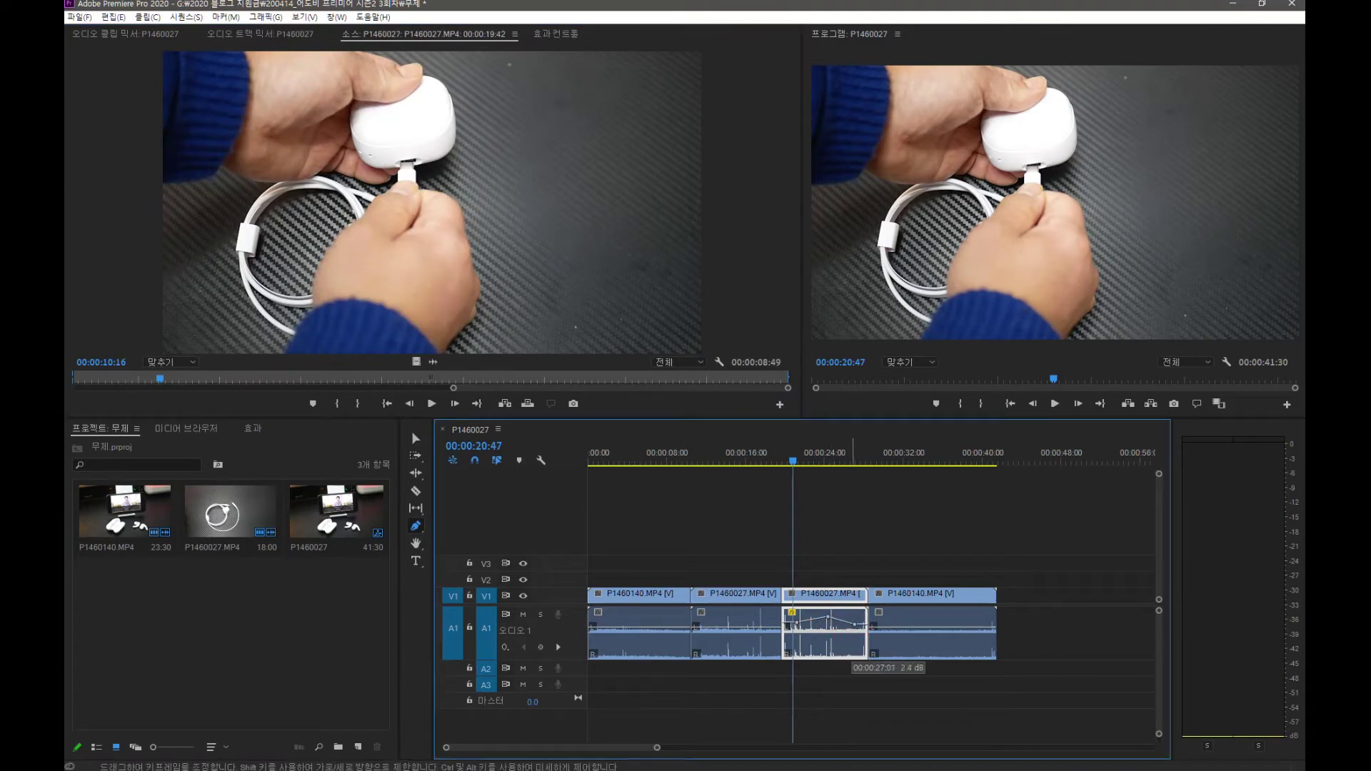
Replace the third clip with an After Effects composition in project 116 and reveal the layer's keyframed stereo volume properties
right_click(831, 608)
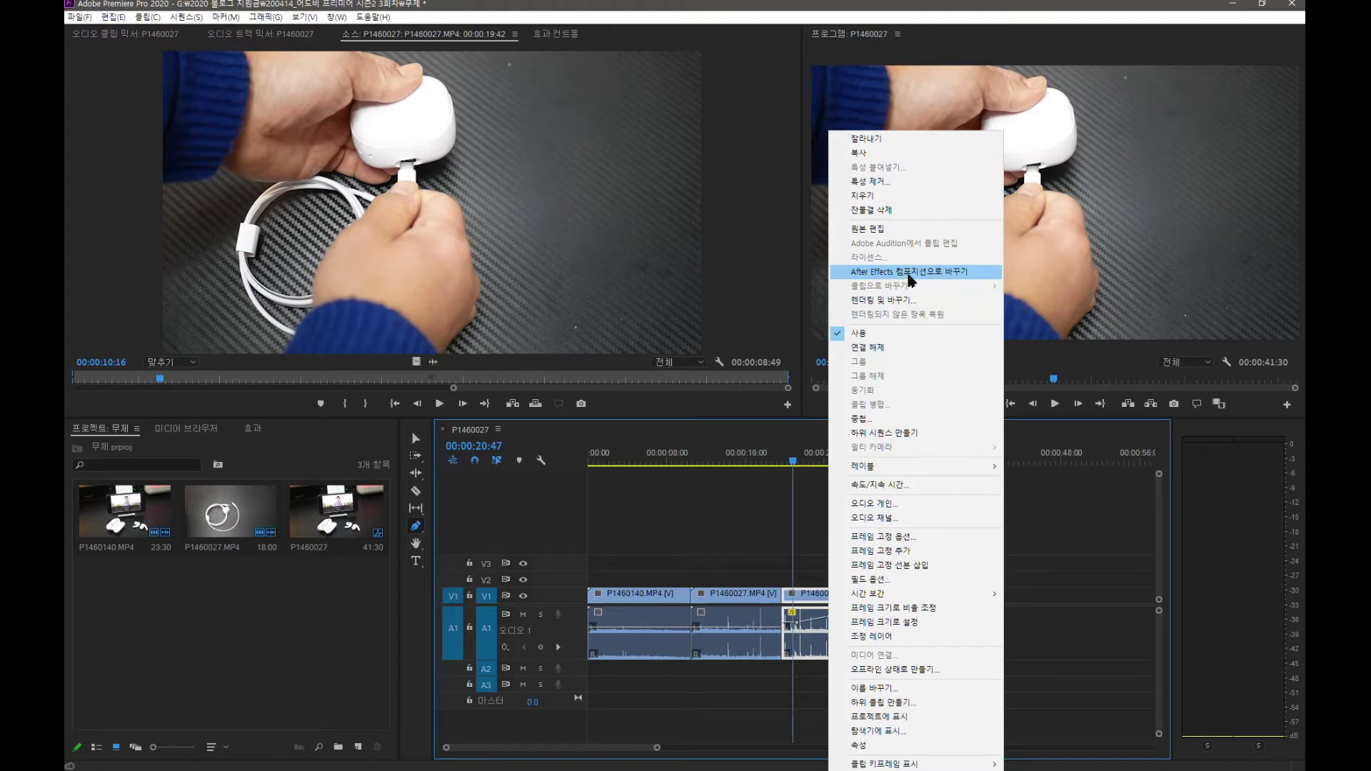
left_click(906, 275)
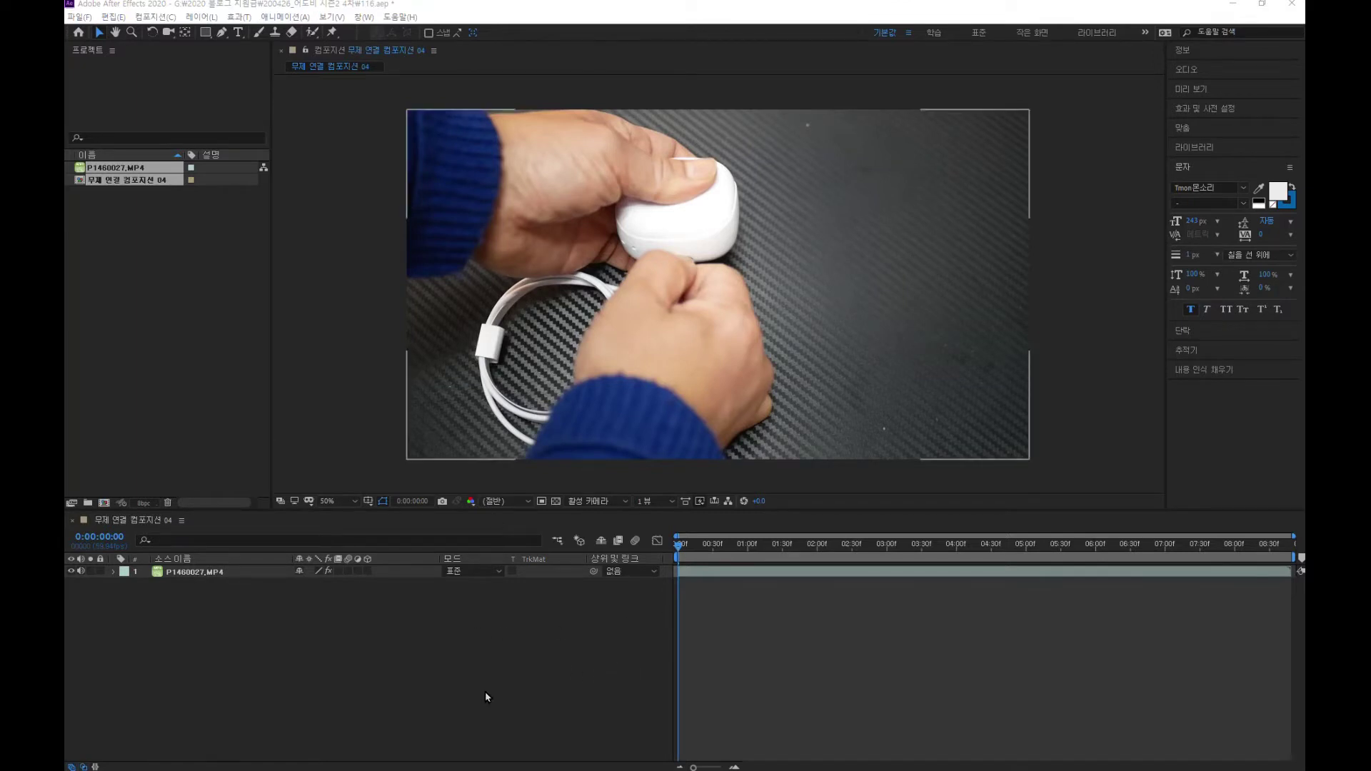
left_click(492, 663)
key("u")
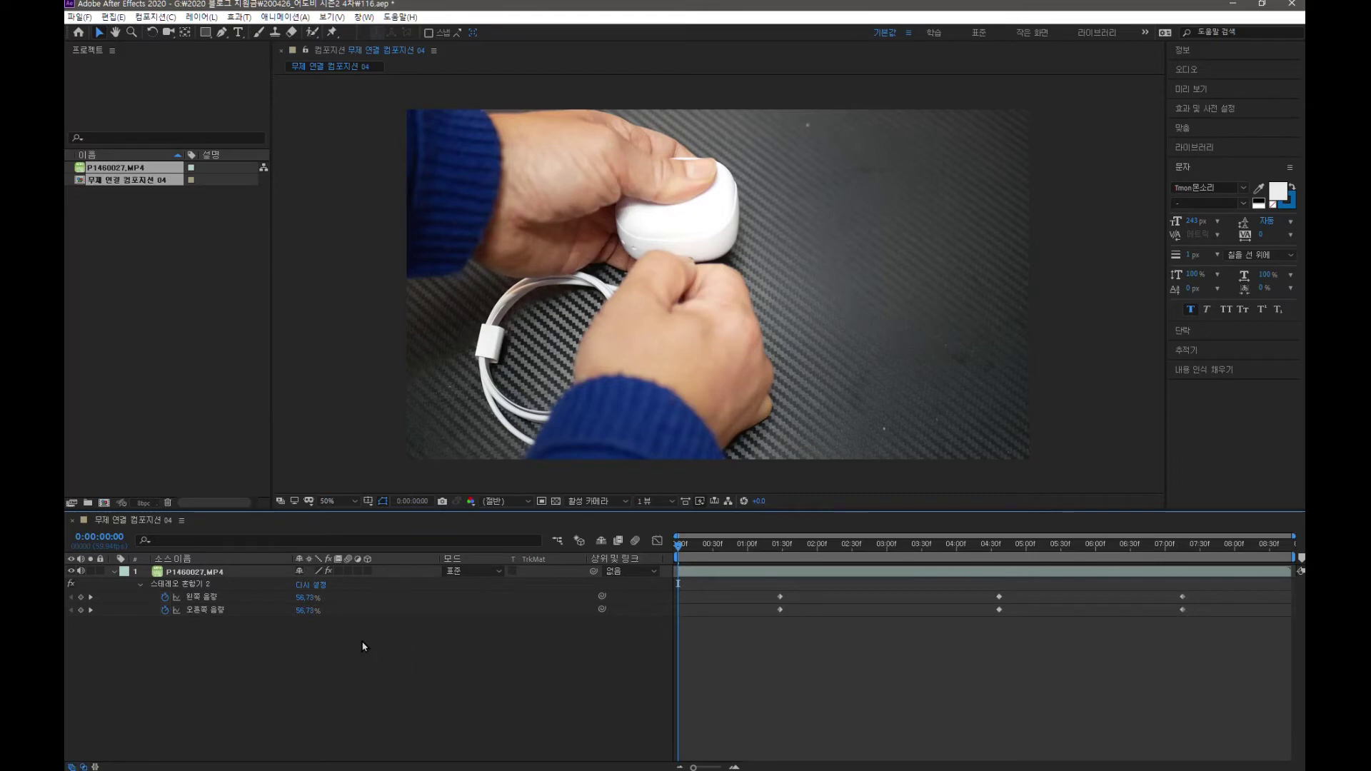
Scrub through the composition to check how the left and right volume values change between the transferred keyframes
left_click_drag(679, 550, 769, 556)
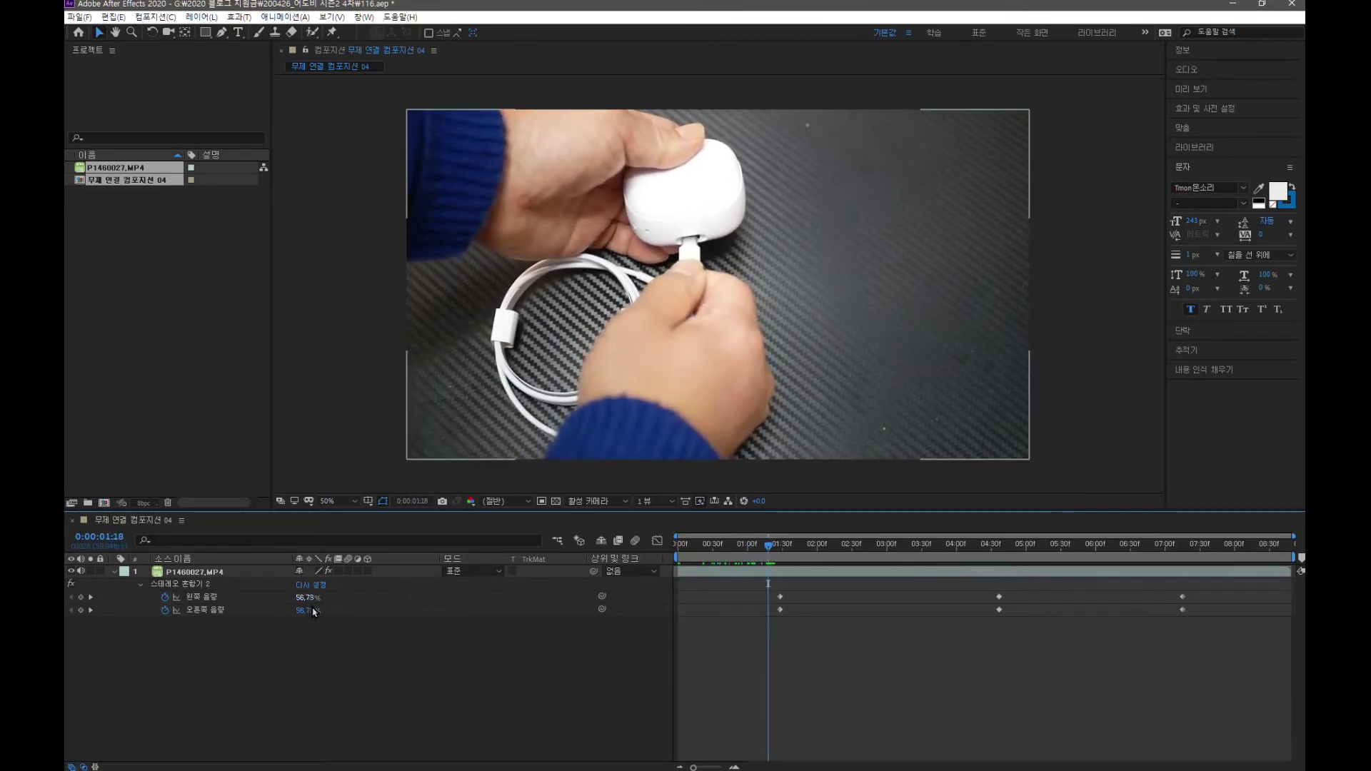
left_click_drag(770, 552, 1178, 576)
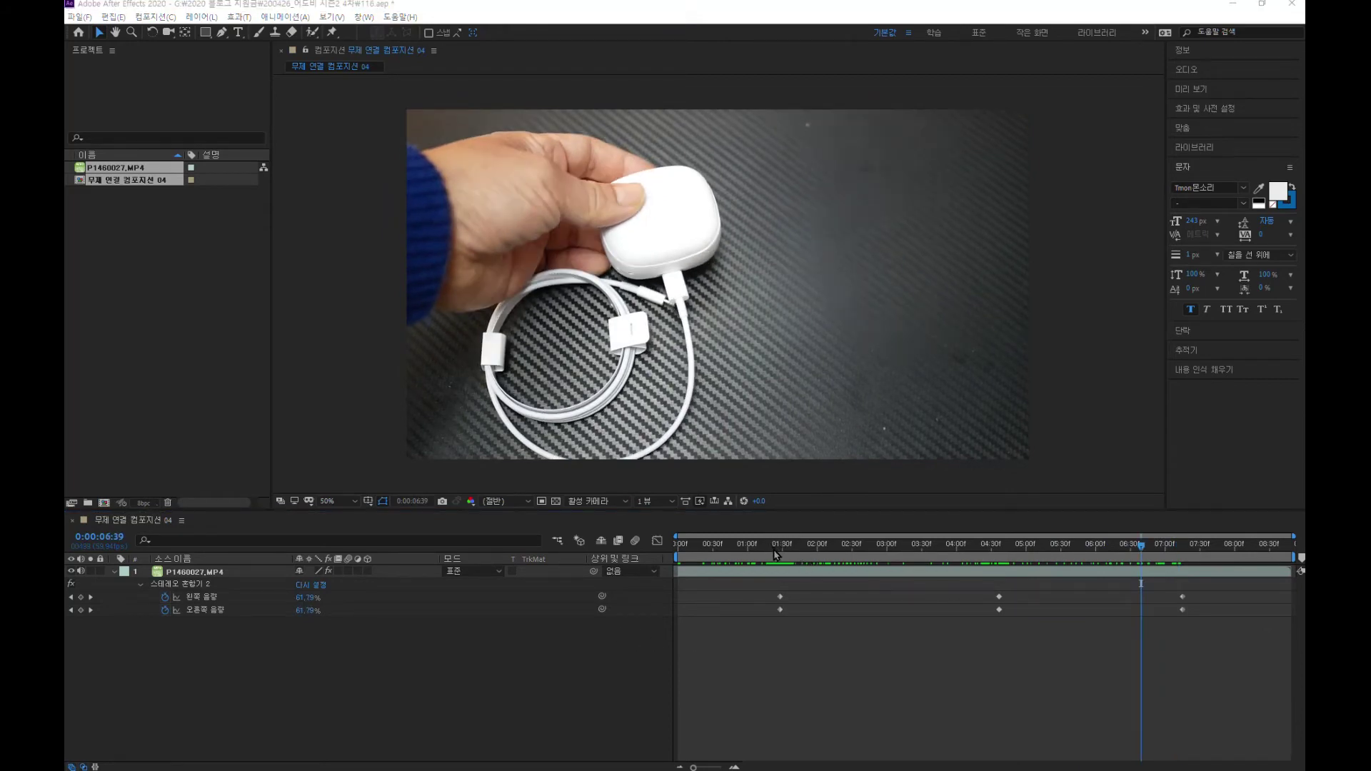
mouse_move(778, 556)
left_mouse_down()
mouse_move(1186, 577)
mouse_move(803, 566)
left_mouse_up()
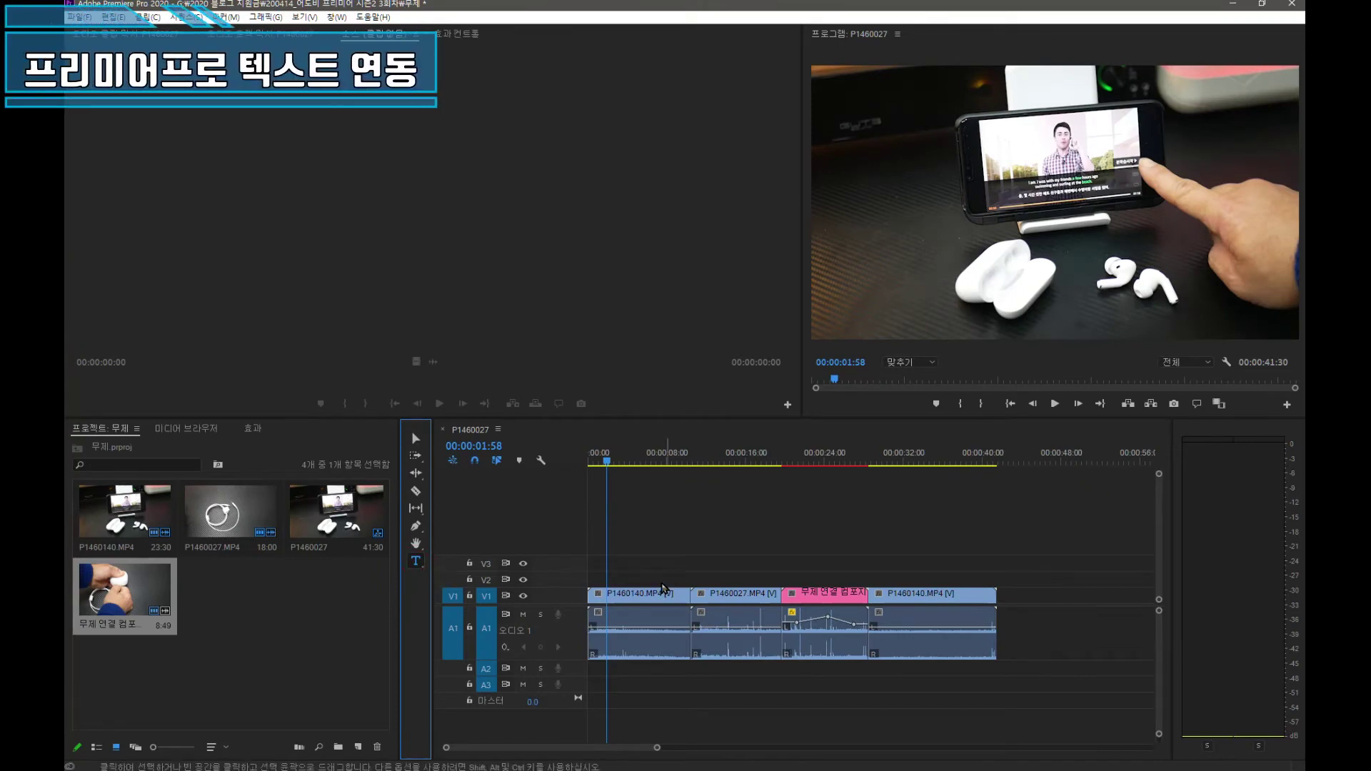
In Premiere Pro, add a caption of repeated "ㅋ" characters over the first clip at 00:00:01:58
left_click(606, 575)
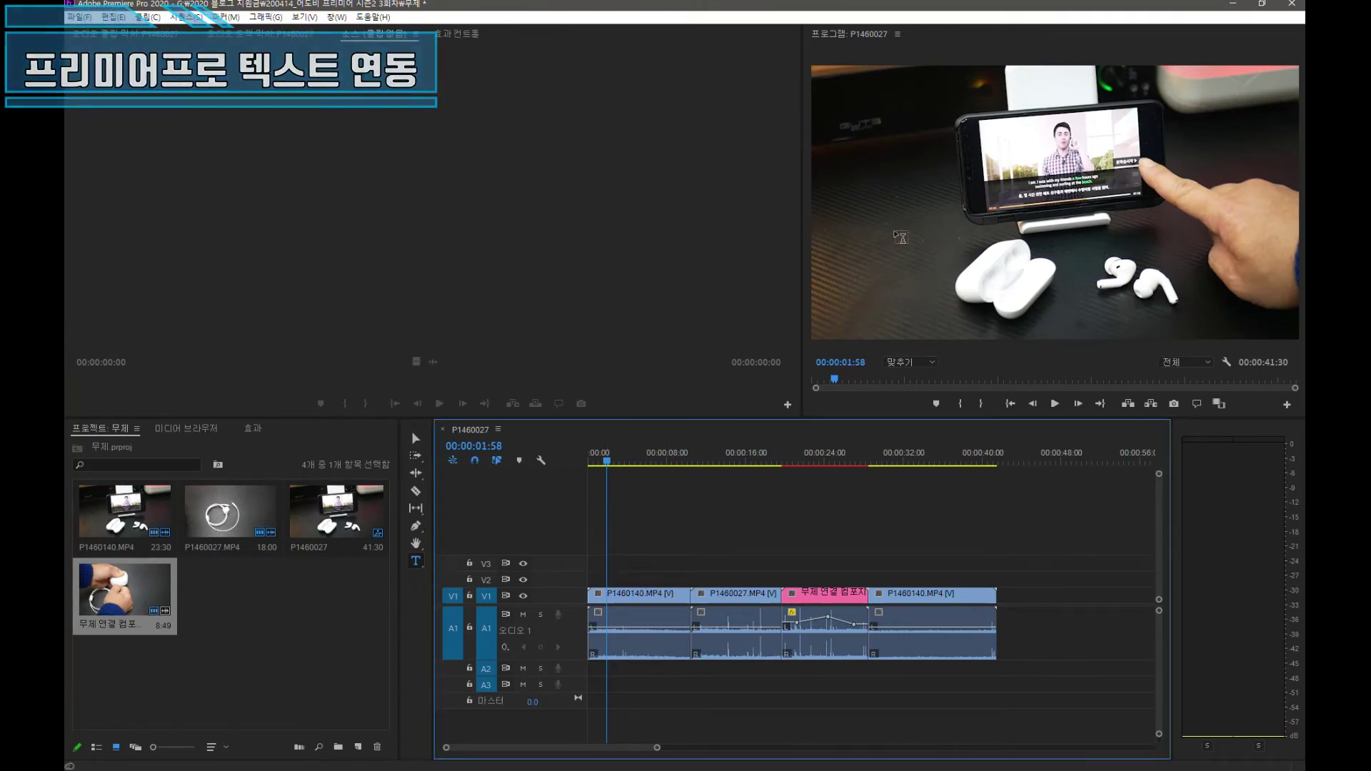
left_click(881, 247)
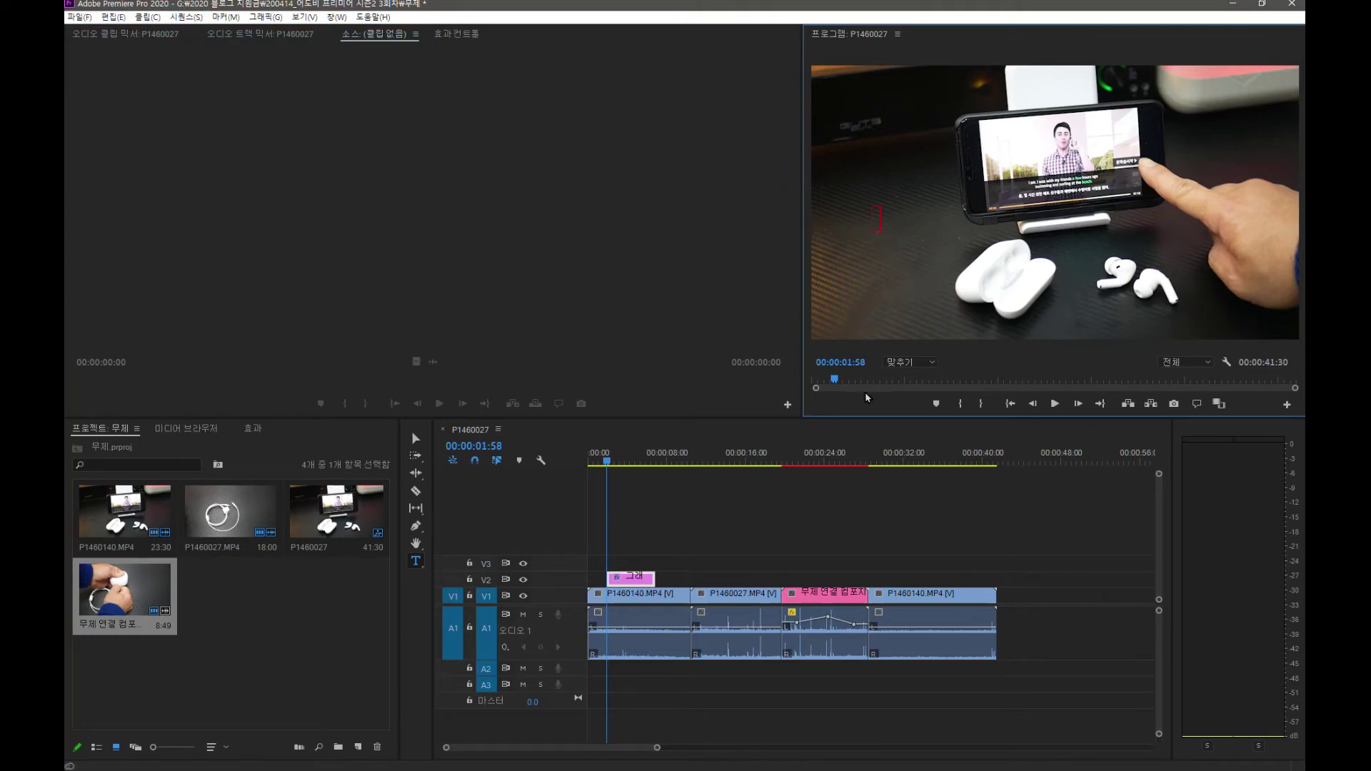
type("ㅋㅋㅋㅋㅋㅋㅋㅋㅋㅋㅋㅋㅋㅋ")
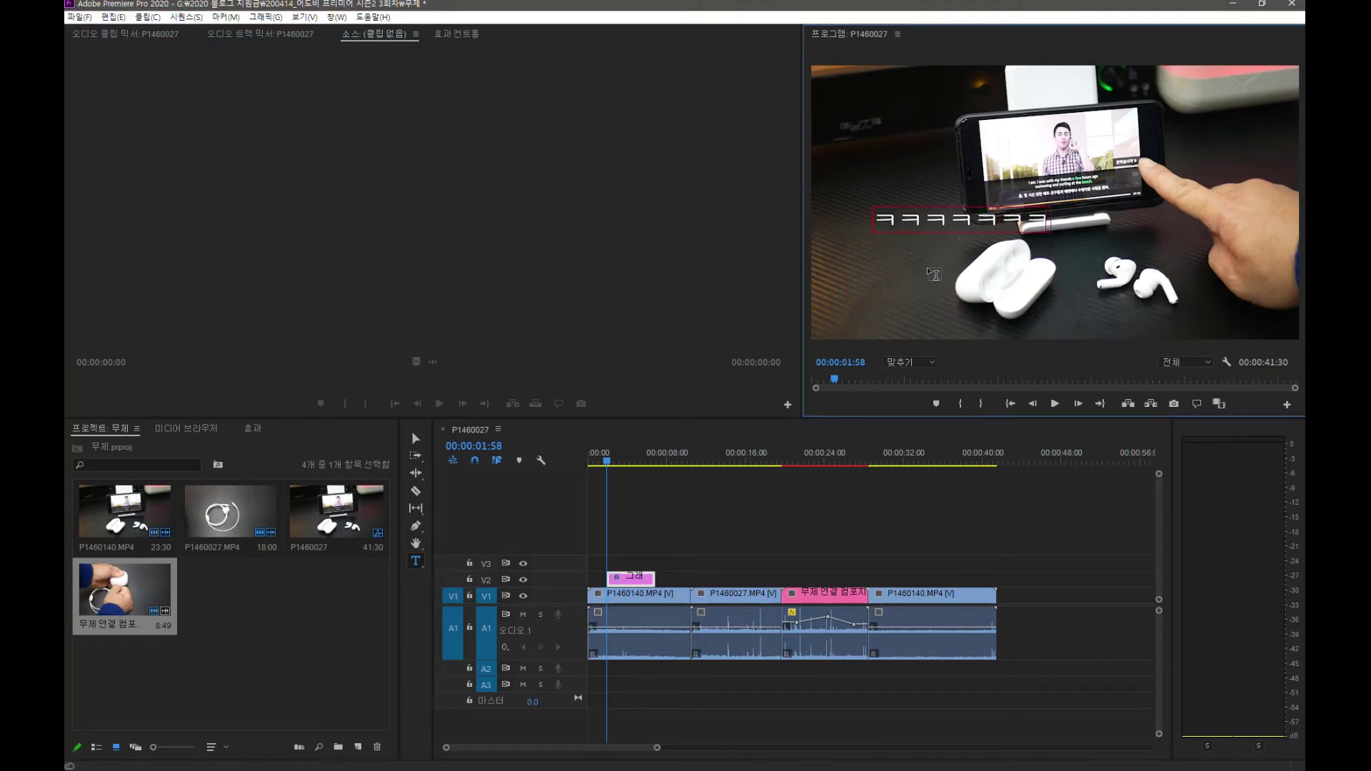
Set the caption's font to TmonMonsoriOTF Black
left_click(235, 143)
scroll(228, 377, "down", 2)
left_click(229, 375)
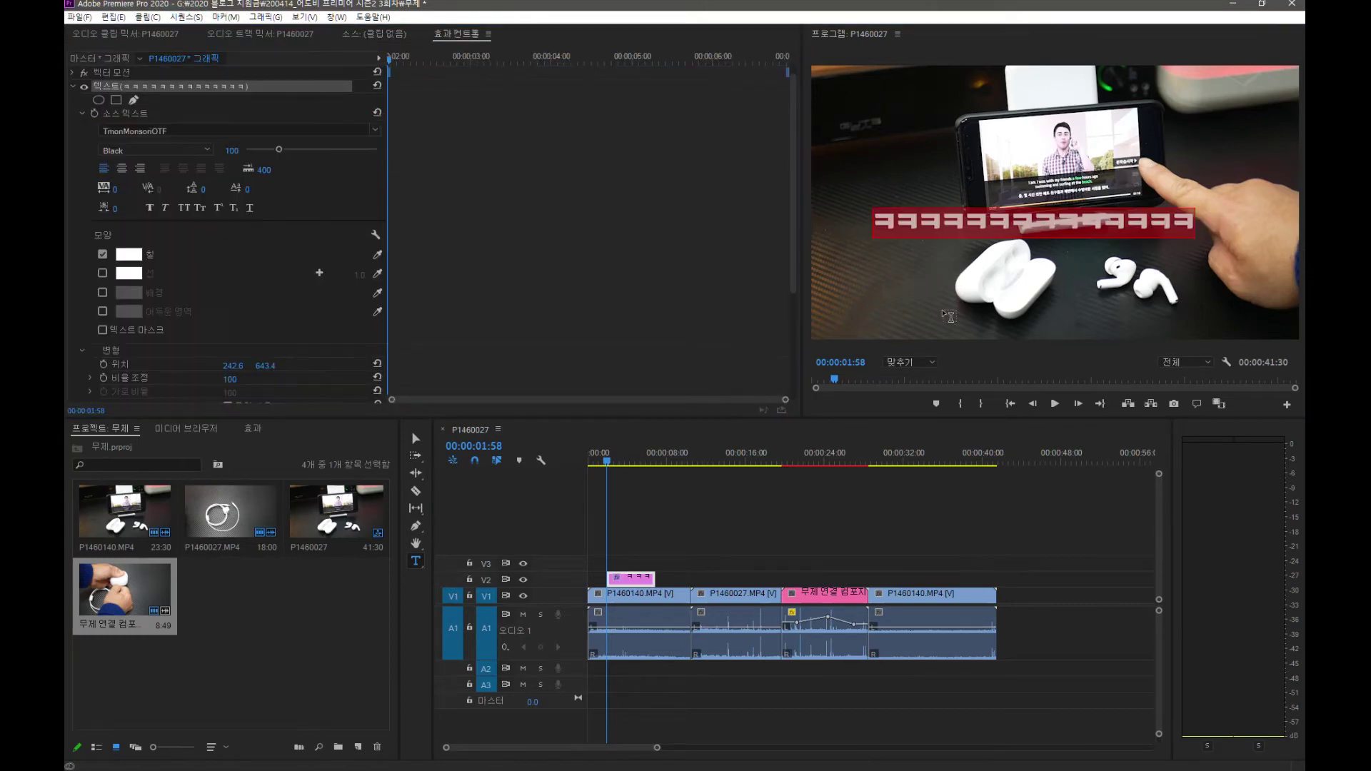
Replace the caption clip with an After Effects composition, open its nested composition, and reveal the text layer's modified properties
right_click(627, 579)
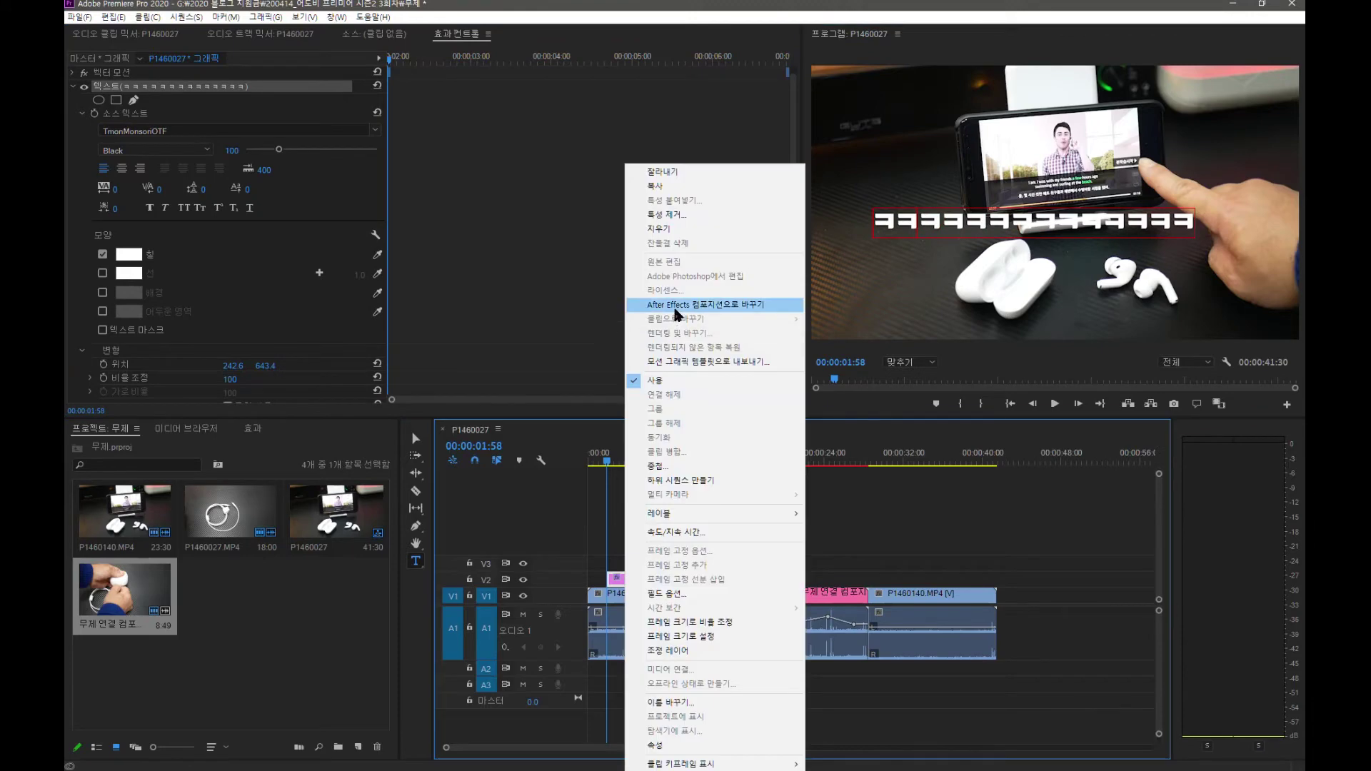
left_click(677, 306)
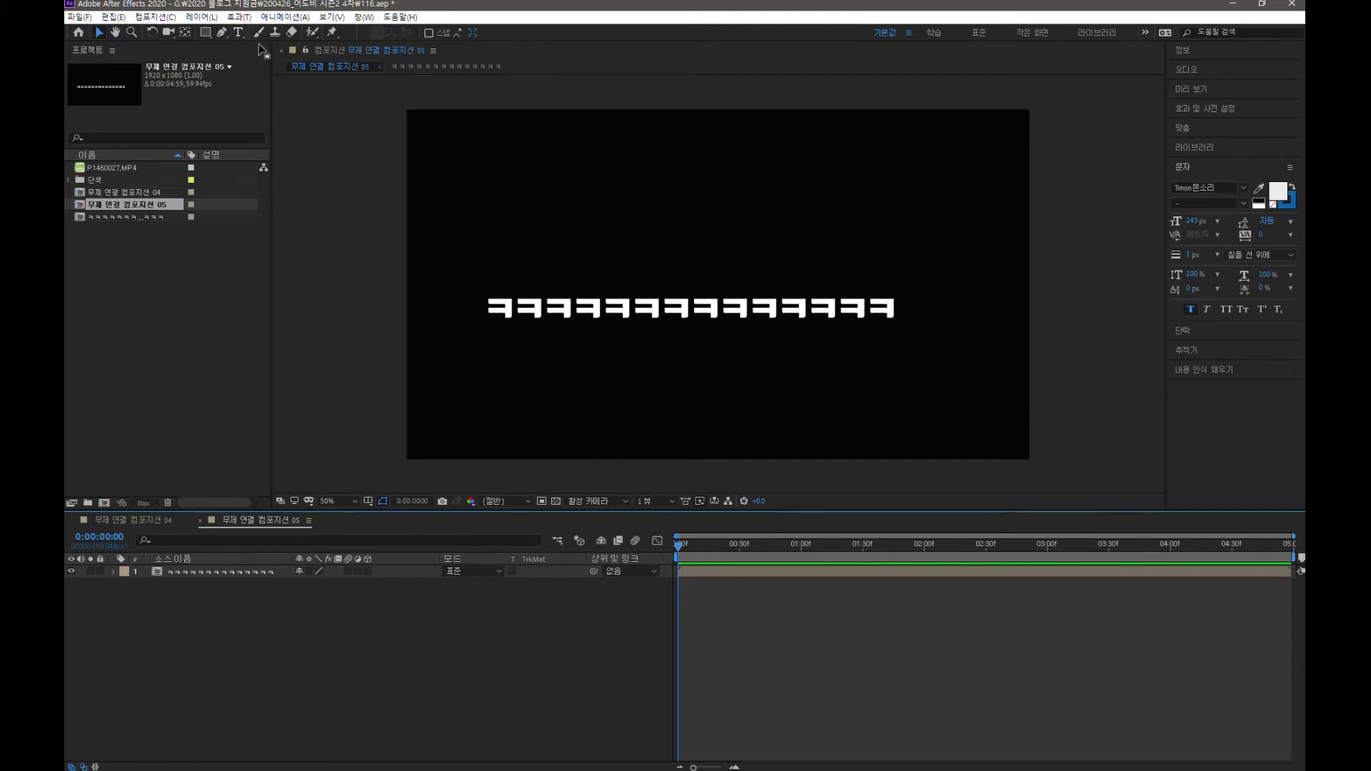
left_click_drag(579, 315, 608, 302)
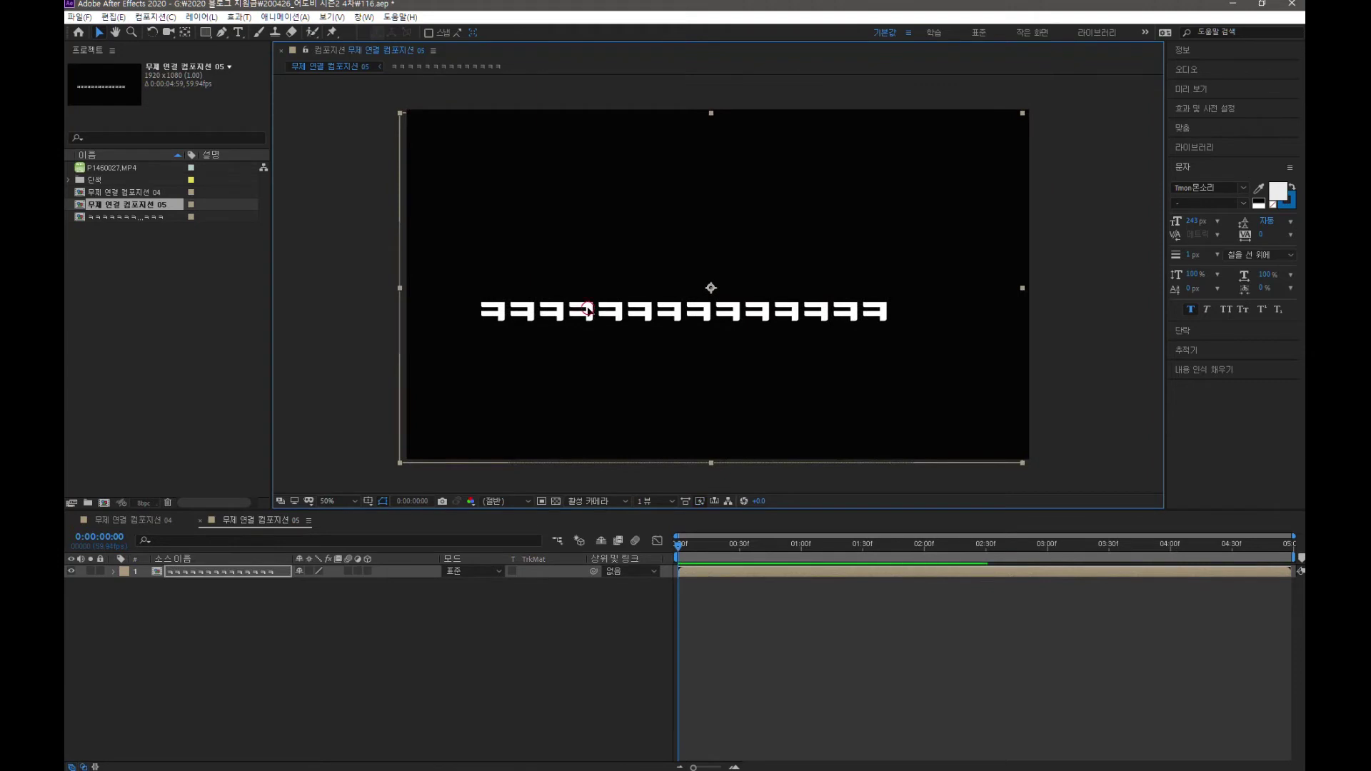
double_click(611, 314)
left_click_drag(603, 299, 643, 305)
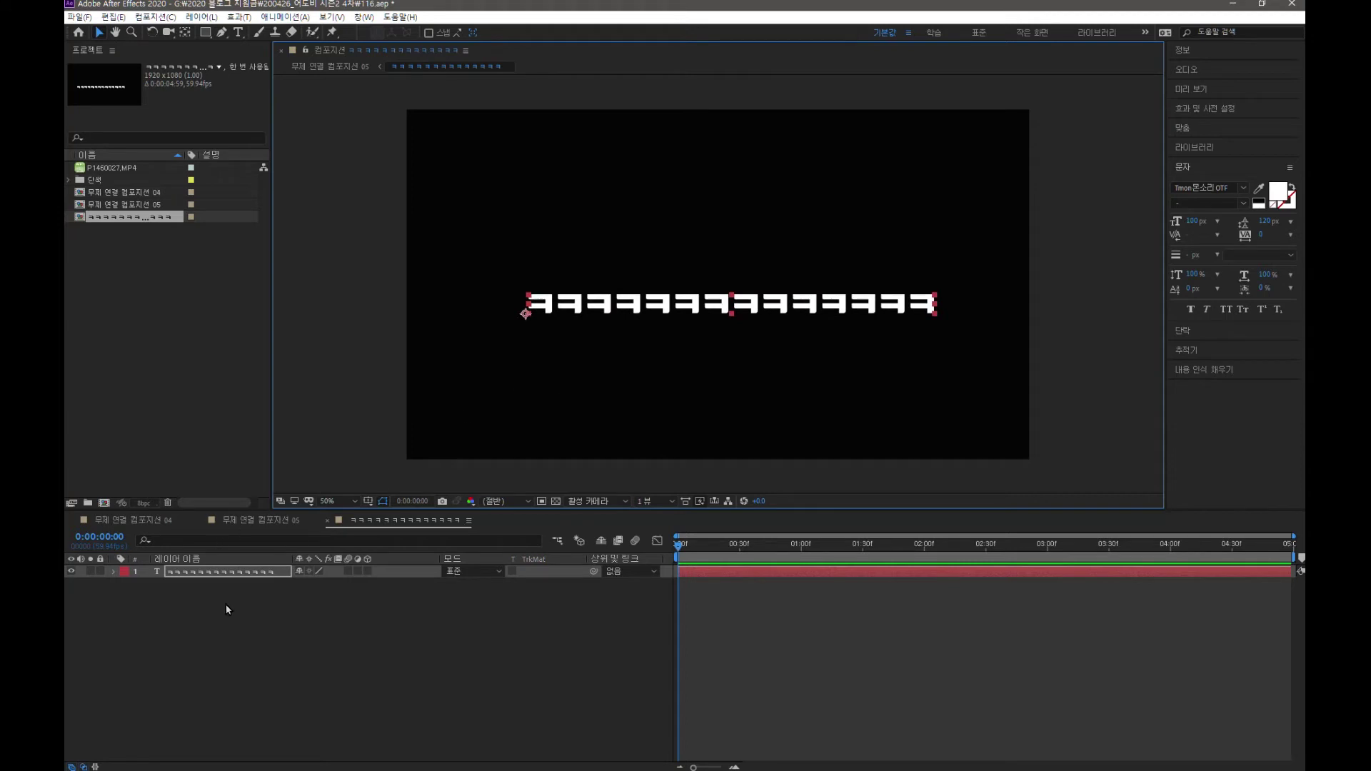
key("u")
key("u")
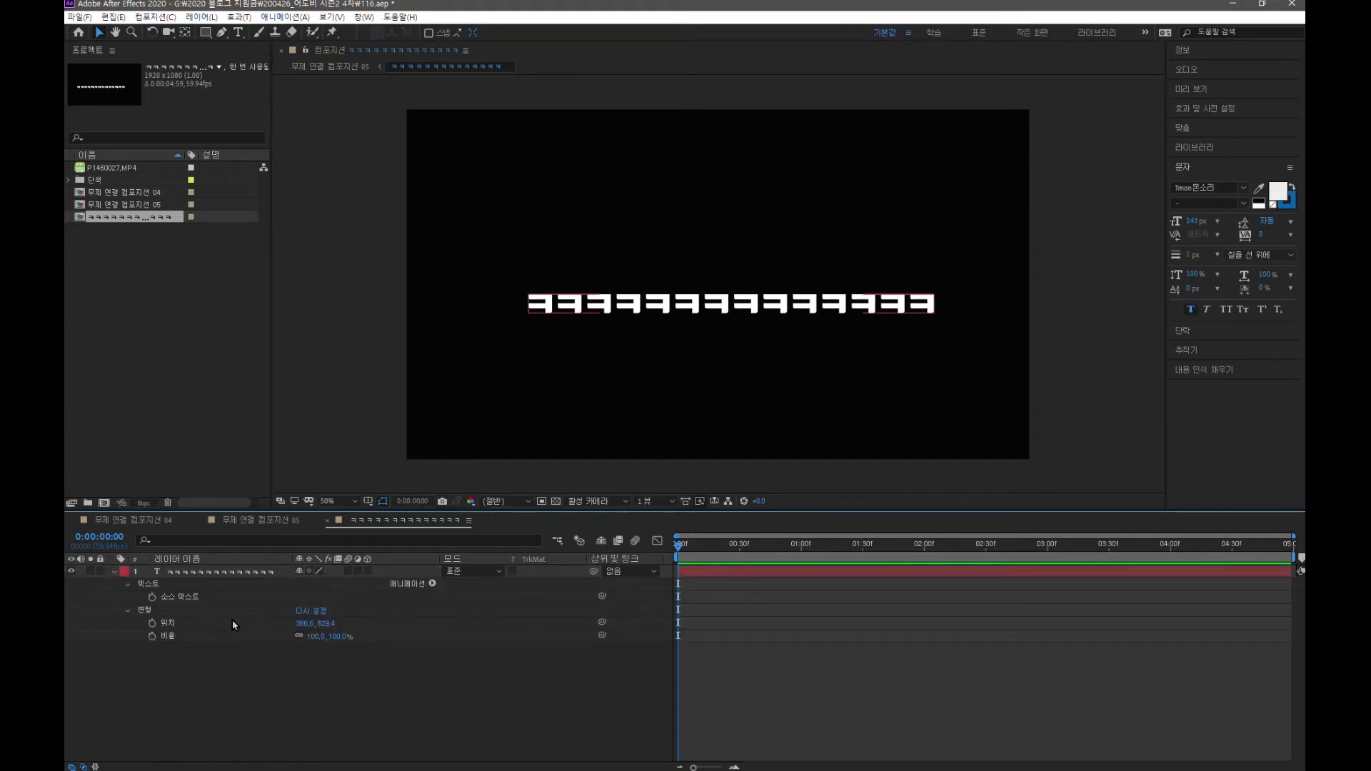
Animate the text layer's position with four keyframes from the start to 0:00:03:44, moving the text to a different place at each
left_click(613, 331)
left_click(152, 622)
left_click_drag(678, 544, 846, 544)
left_click_drag(714, 304, 585, 361)
left_click_drag(846, 545, 1008, 545)
left_click_drag(586, 361, 767, 397)
left_click(1138, 544)
left_click_drag(638, 410, 697, 219)
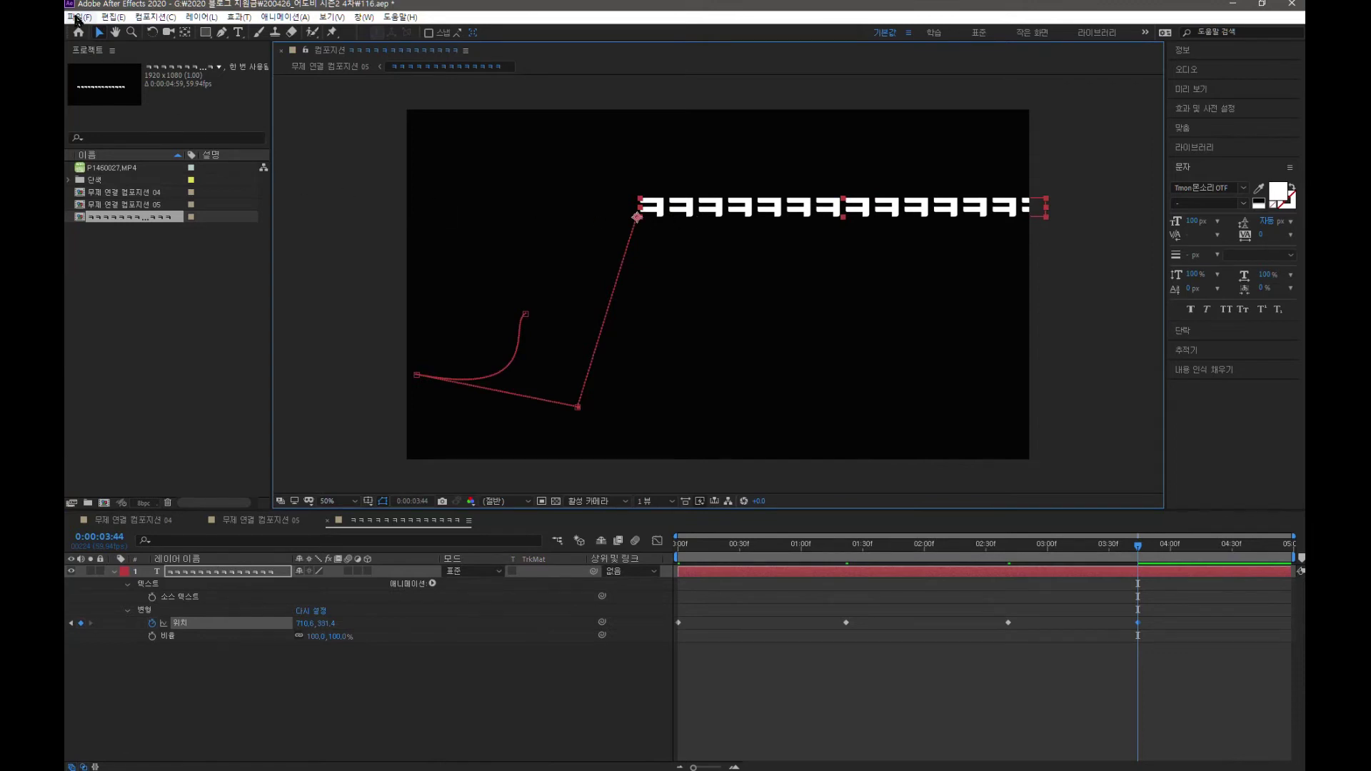
Save the After Effects project and scrub the linked caption in the Premiere Pro sequence
left_click(79, 17)
left_click(78, 123)
key("alt+Tab")
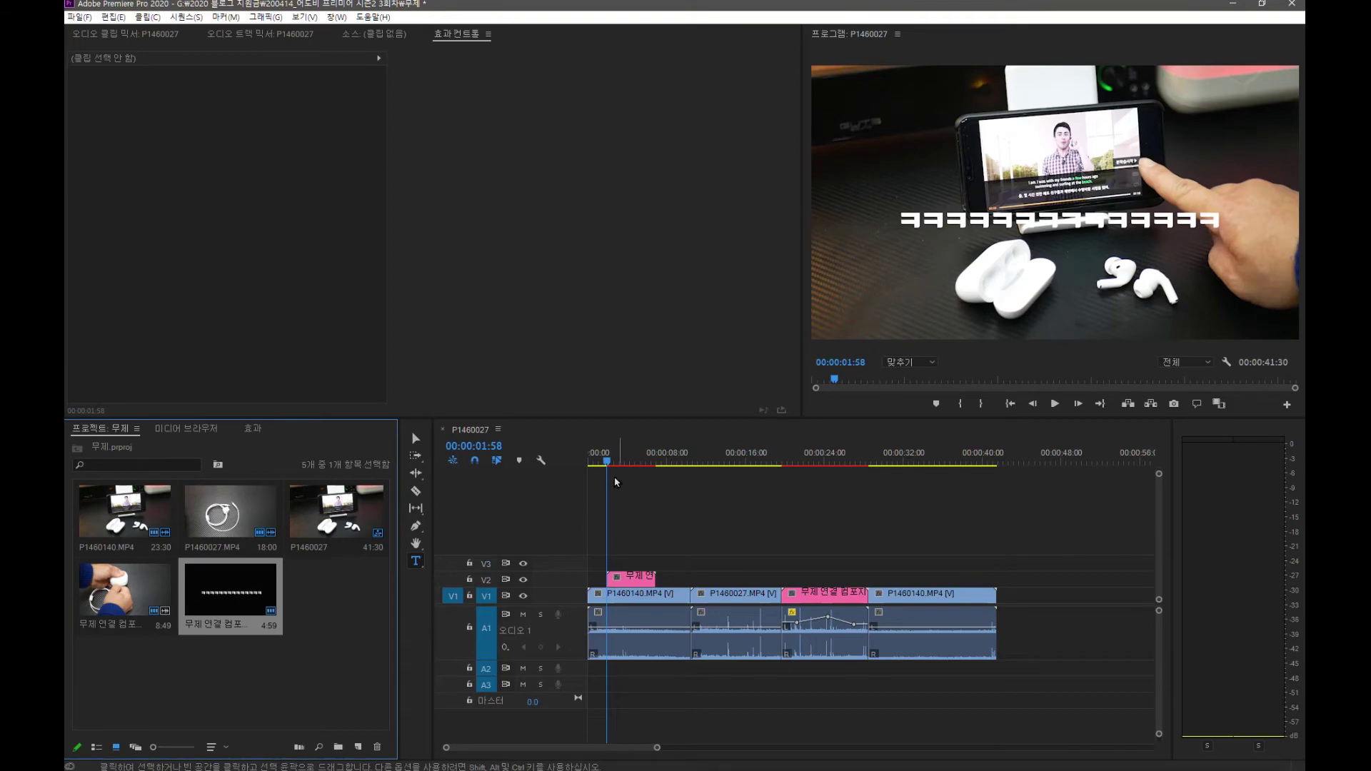
left_click_drag(605, 461, 608, 468)
In After Effects, create an HDTV 1080 29.97 composition and add a text layer reading "ㅋㅋㅋㅋㅋ"
key("alt+Tab")
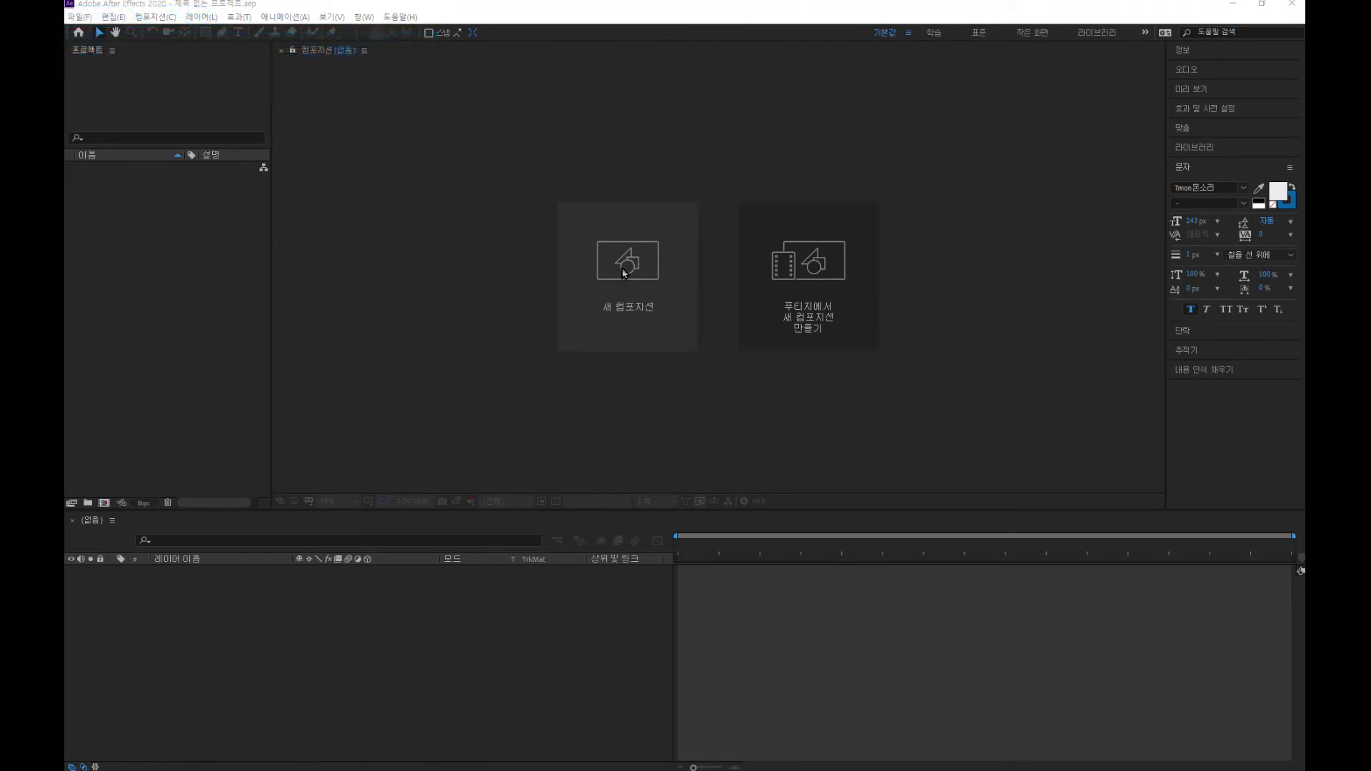
left_click(624, 272)
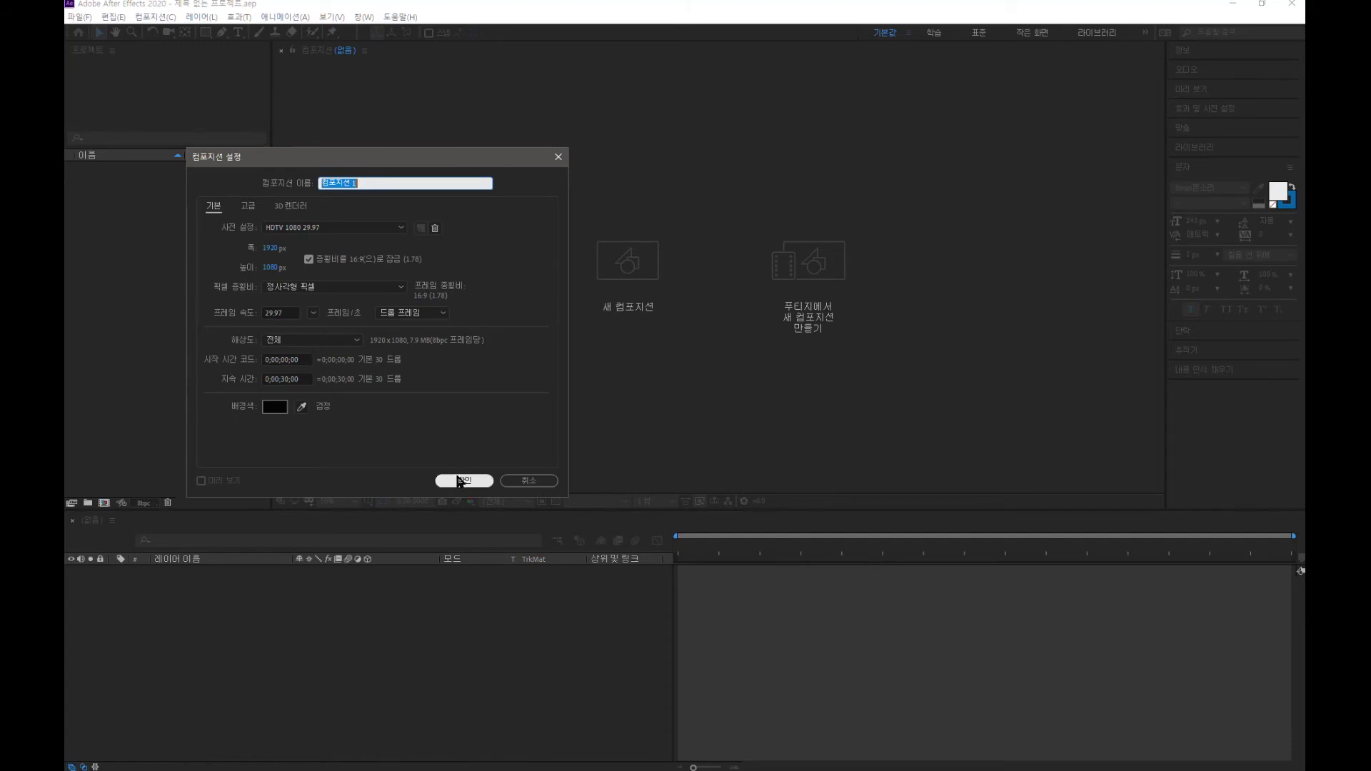
left_click(458, 482)
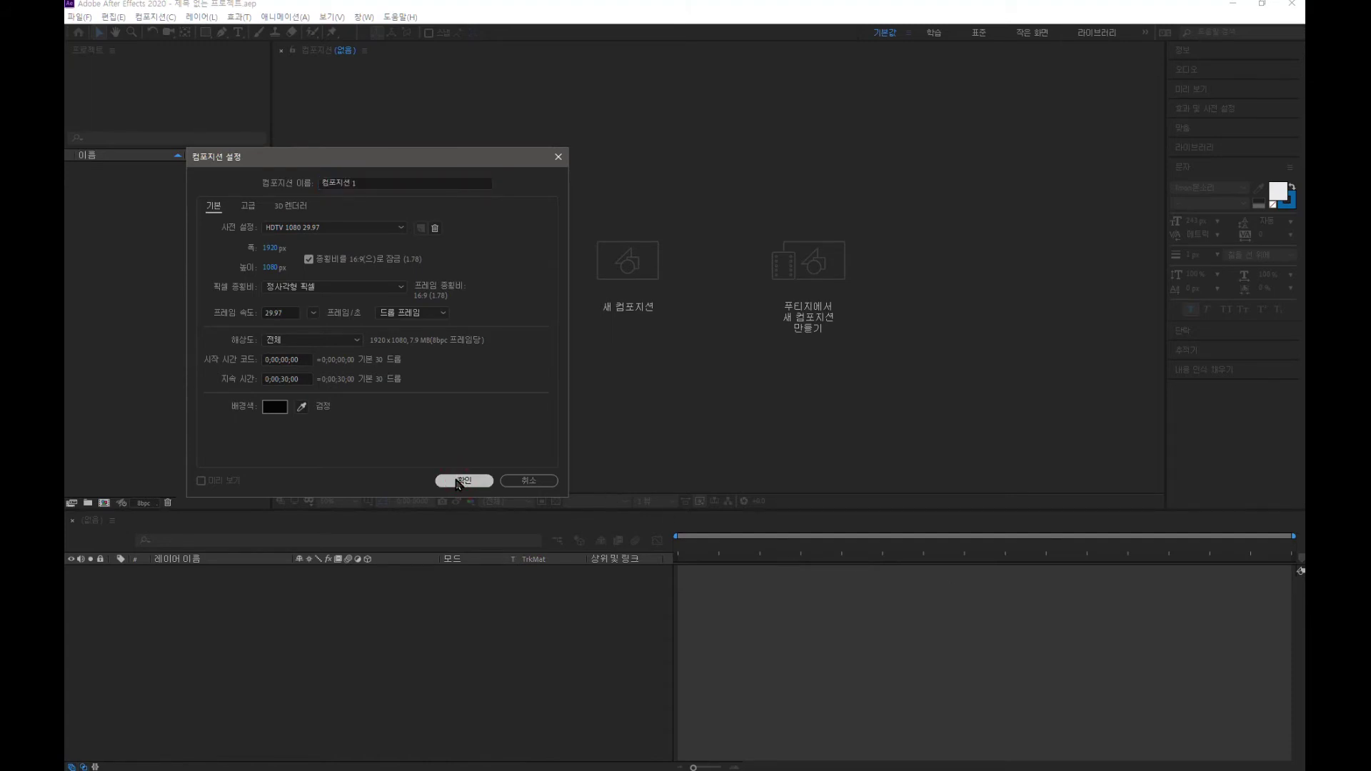
key("ctrl+t")
left_click(528, 259)
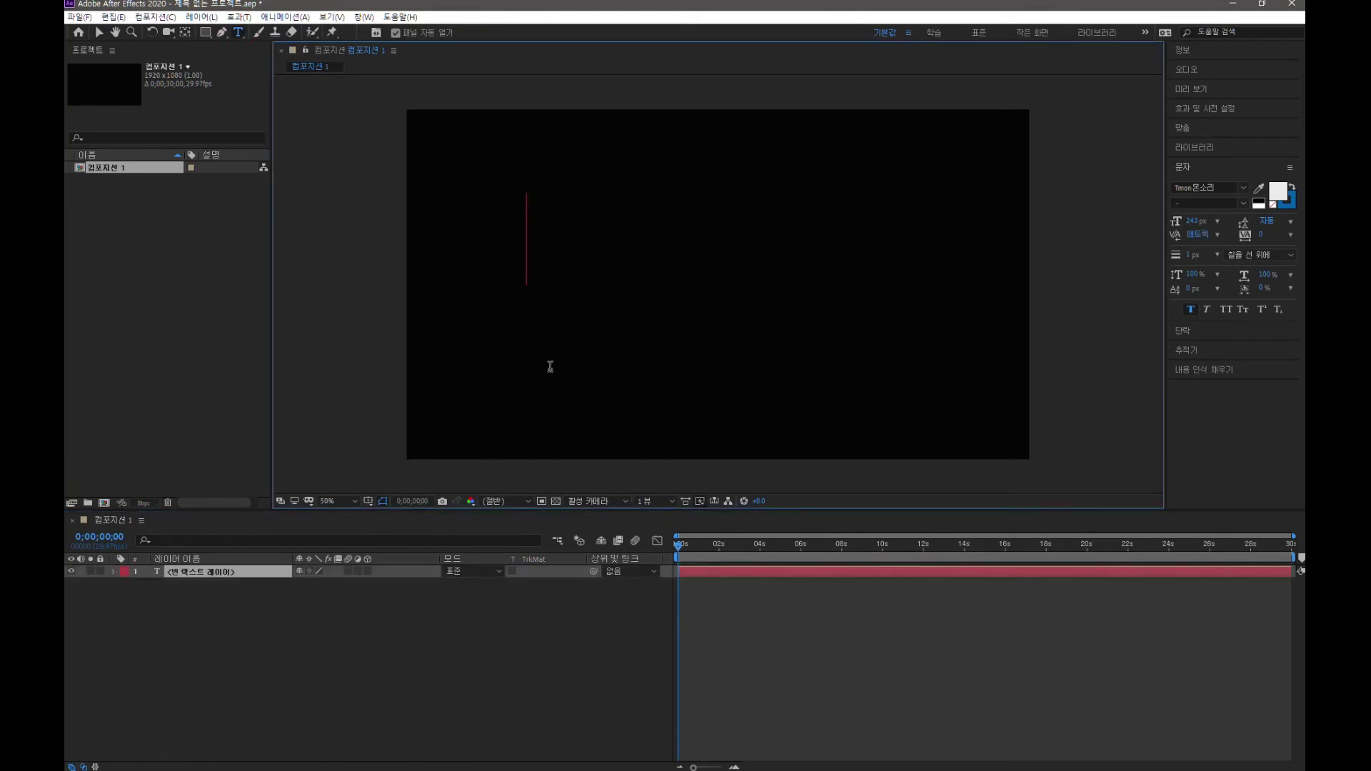
type("ㅋㅋㅋㅋㅋ")
key("Escape")
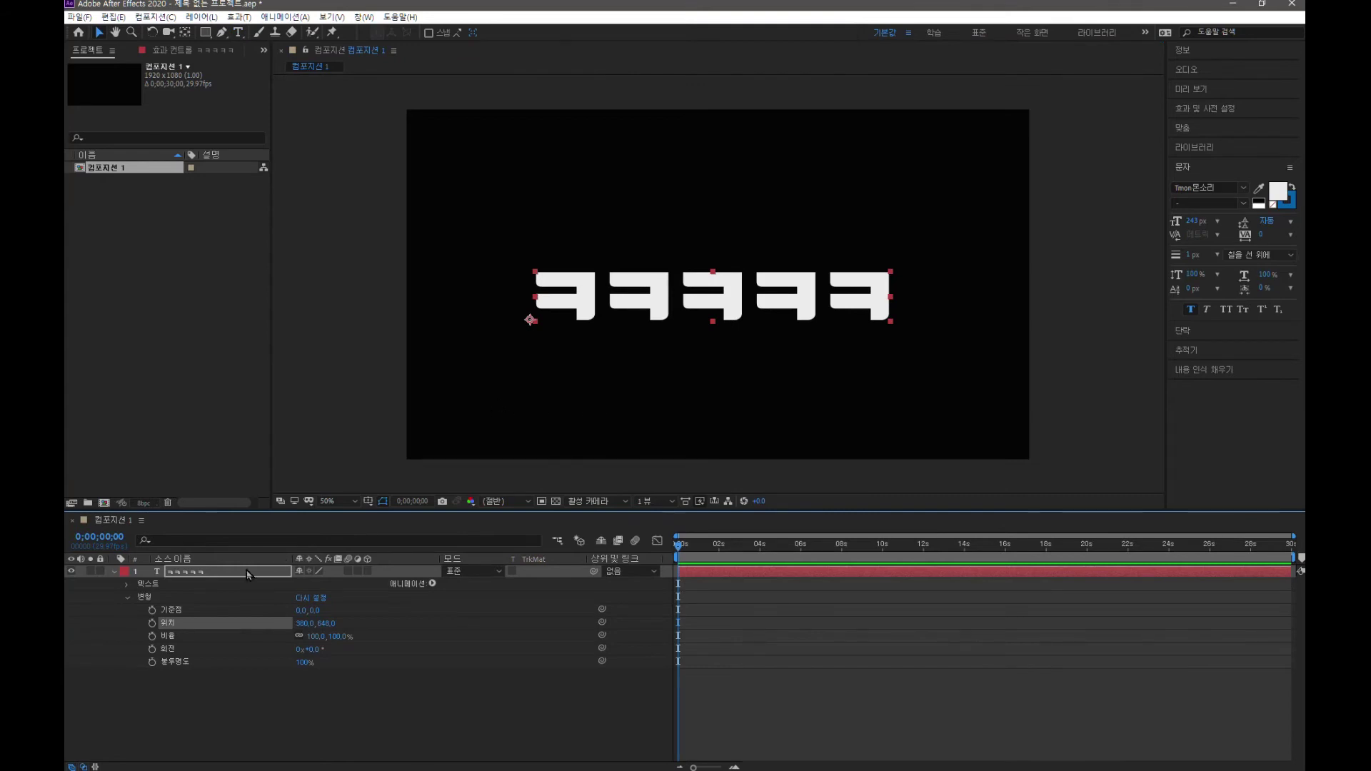
Keyframe the text layer's opacity at five times from 0;00;00;00 to 0;00;15;27, lowering it in stages to 27%
left_click(152, 662)
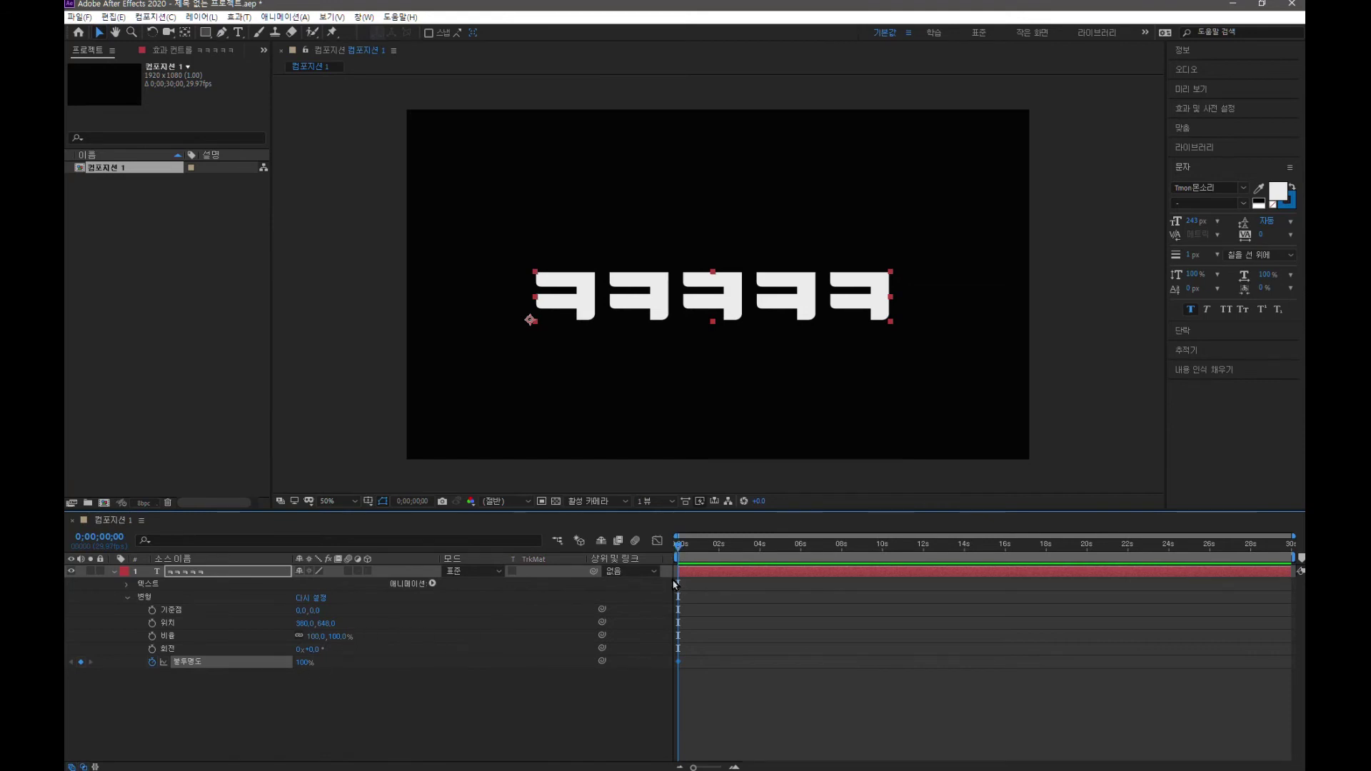
left_click_drag(678, 546, 748, 555)
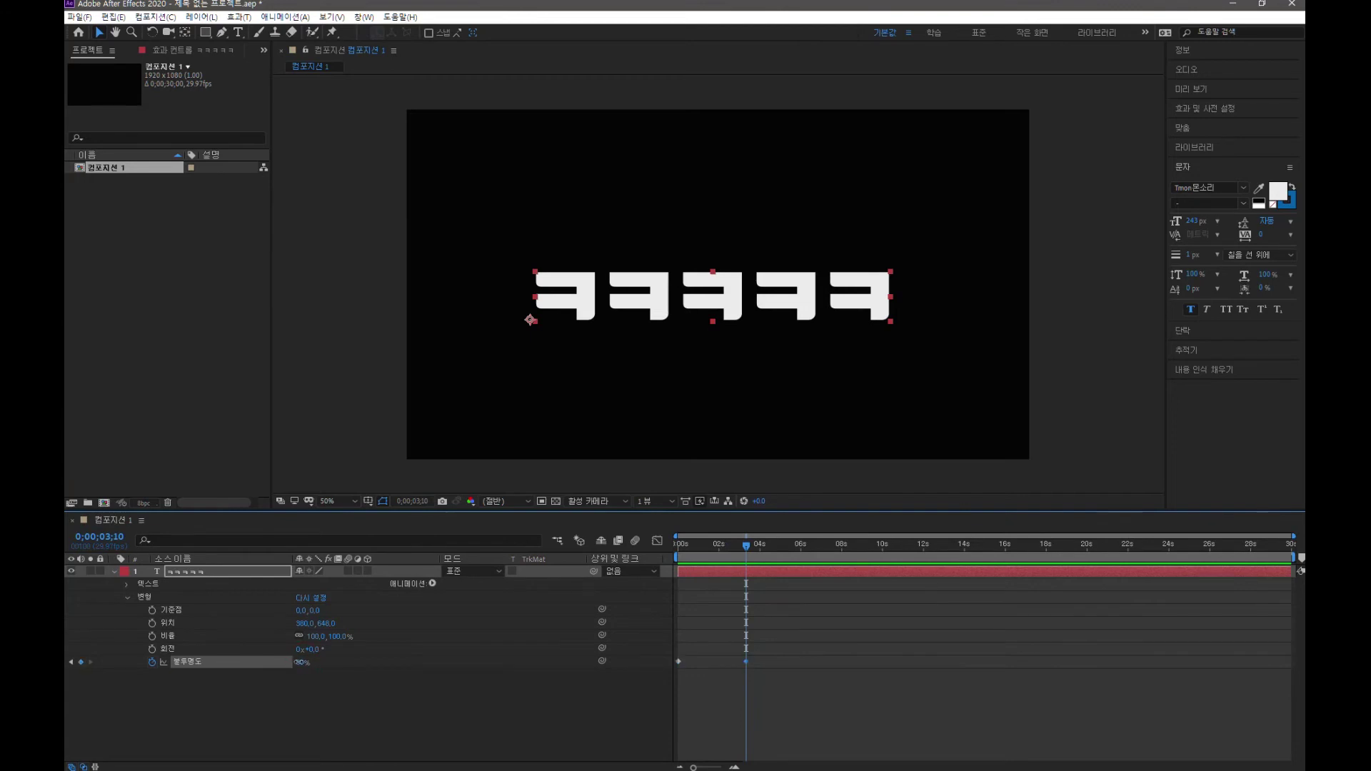
left_click_drag(303, 662, 291, 665)
left_click_drag(747, 546, 852, 549)
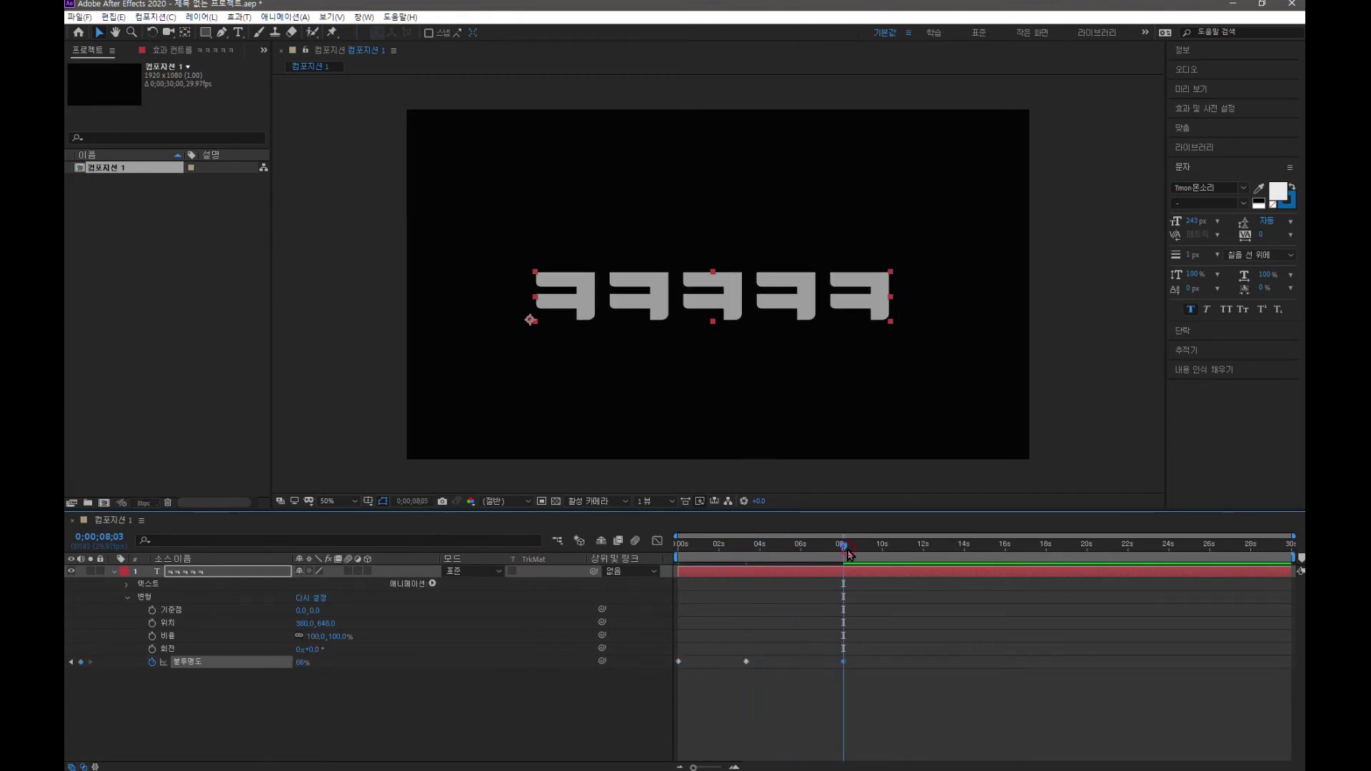
left_click(900, 547)
left_click(928, 547)
left_click_drag(302, 662, 257, 664)
left_click_drag(932, 548, 1004, 549)
type("27")
key("Return")
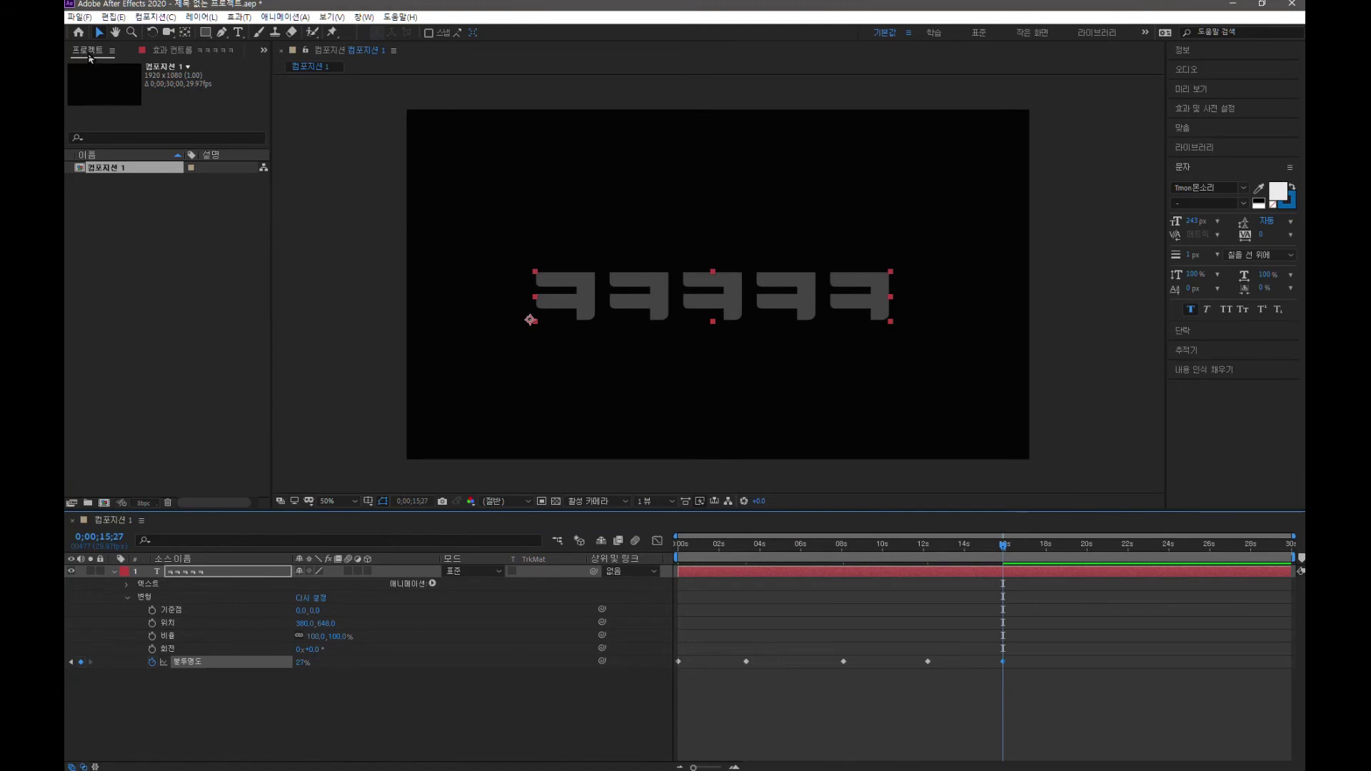
Save the After Effects project as 117
left_click(78, 17)
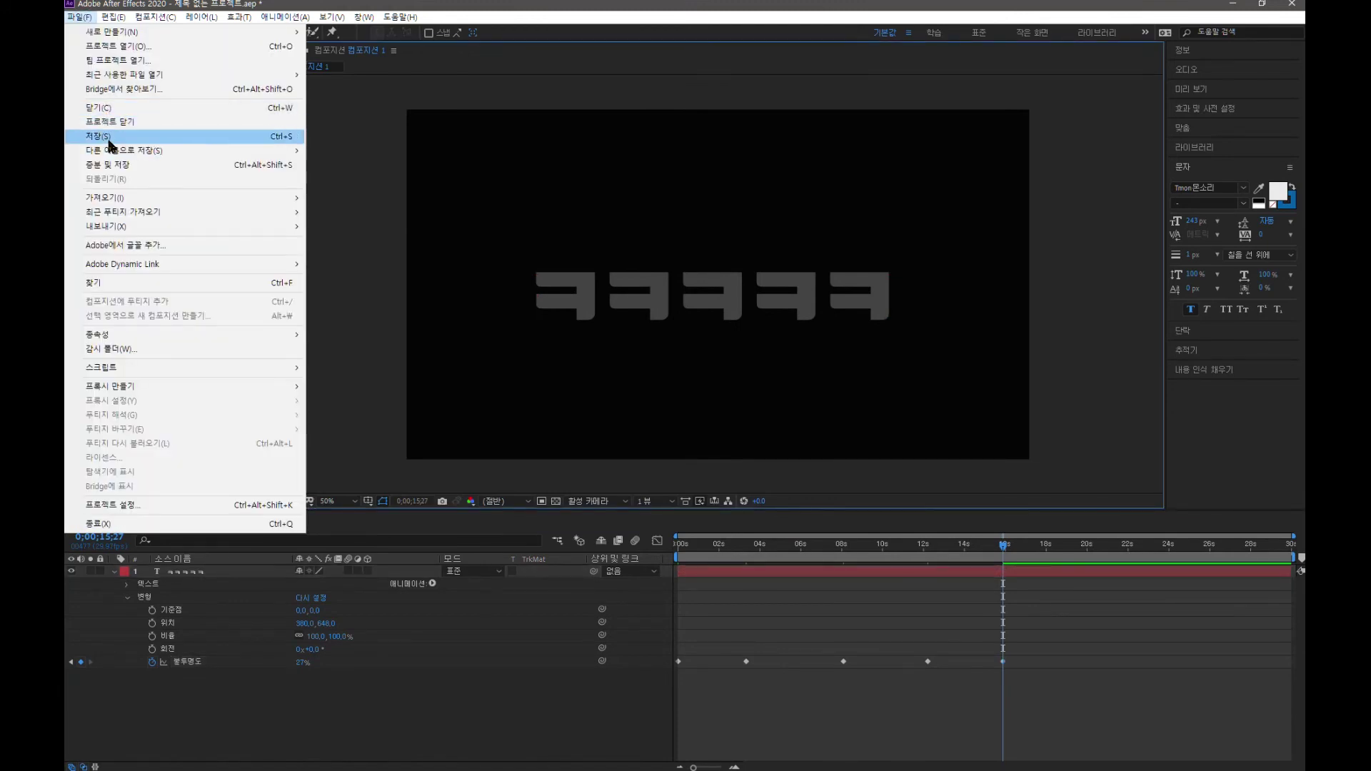
left_click(108, 138)
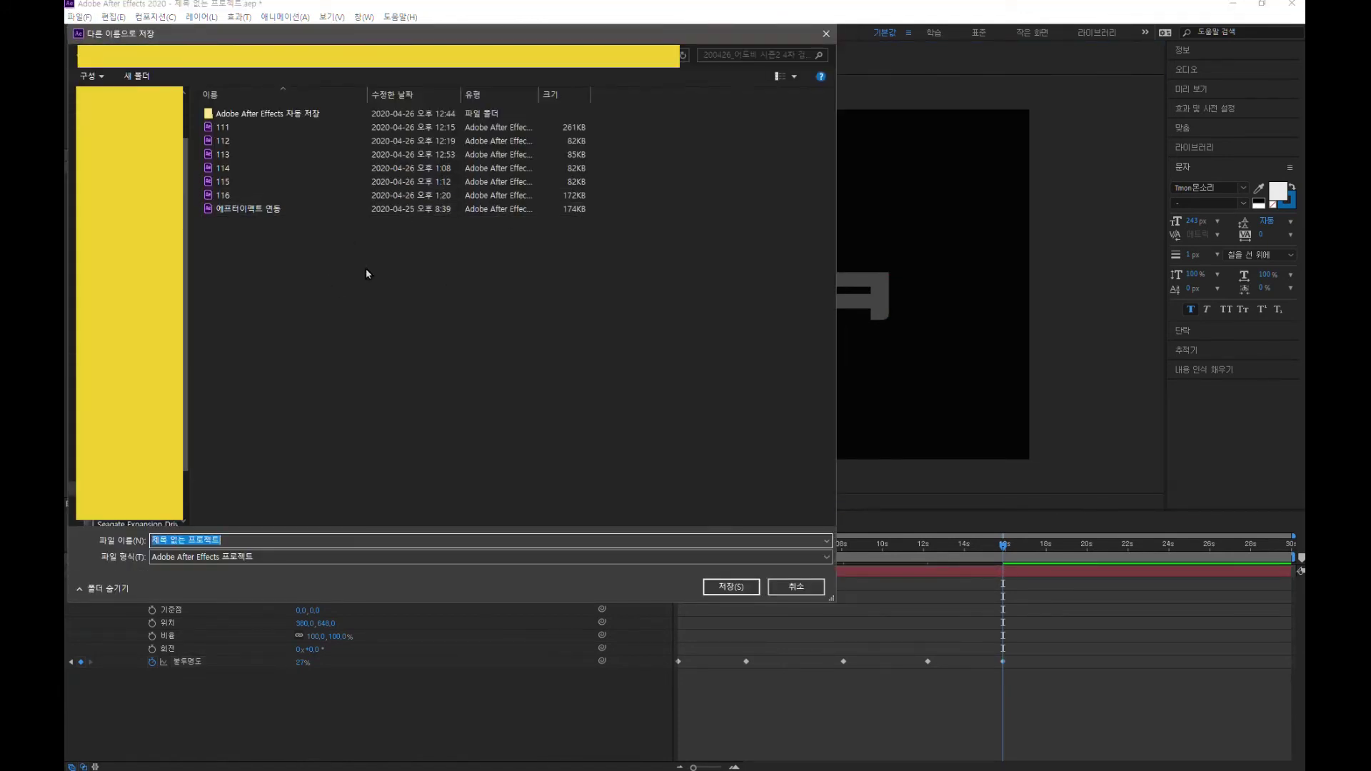
type("117")
key("Return")
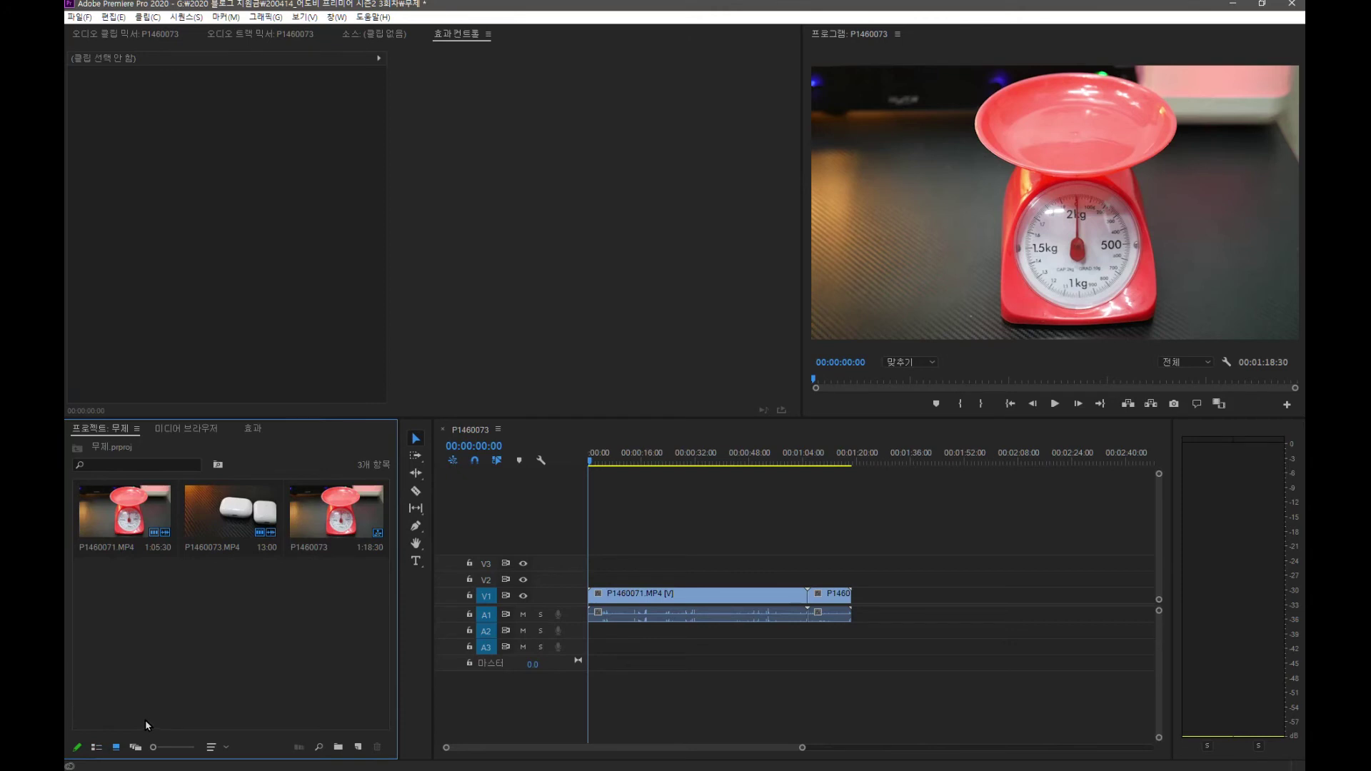
In Premiere Pro, import the composition from After Effects project 117 and place it on V2 above the P1460071.MP4 clip
left_click(97, 748)
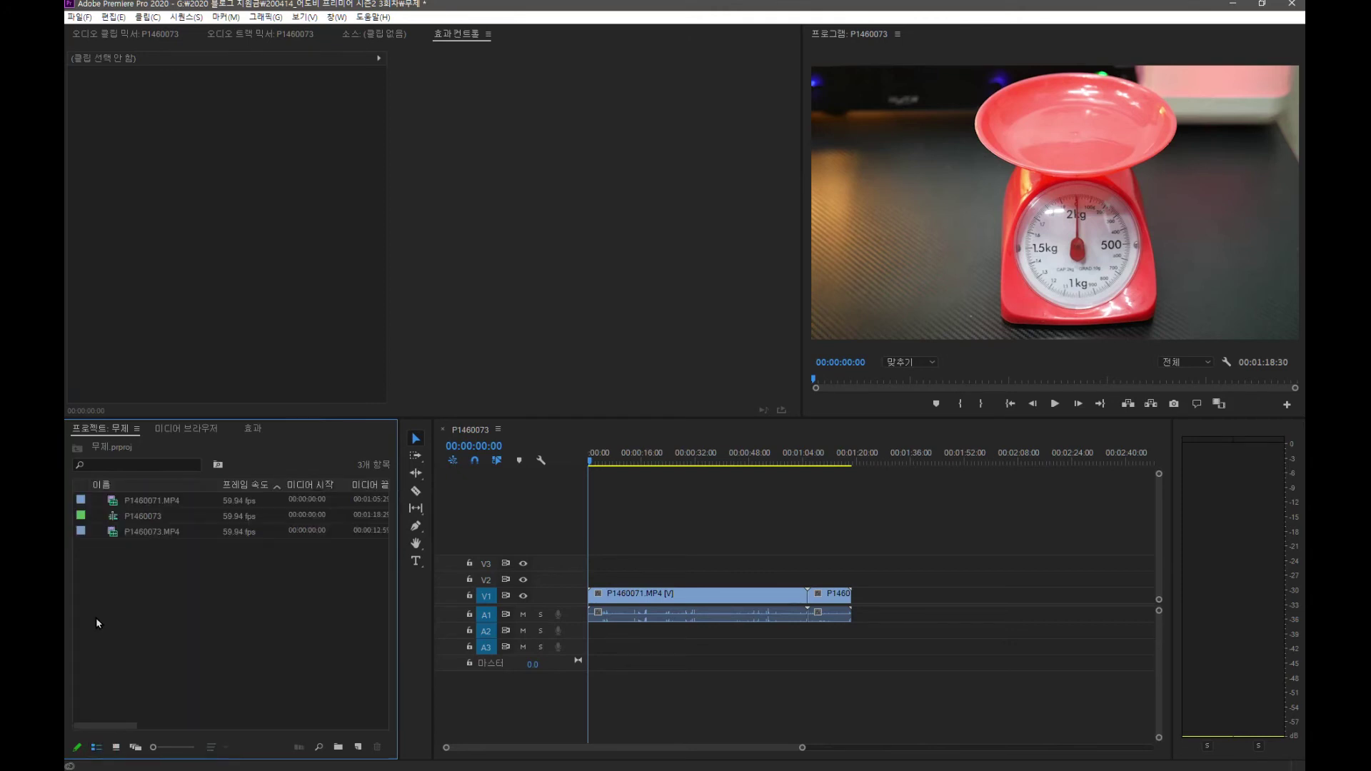
double_click(92, 550)
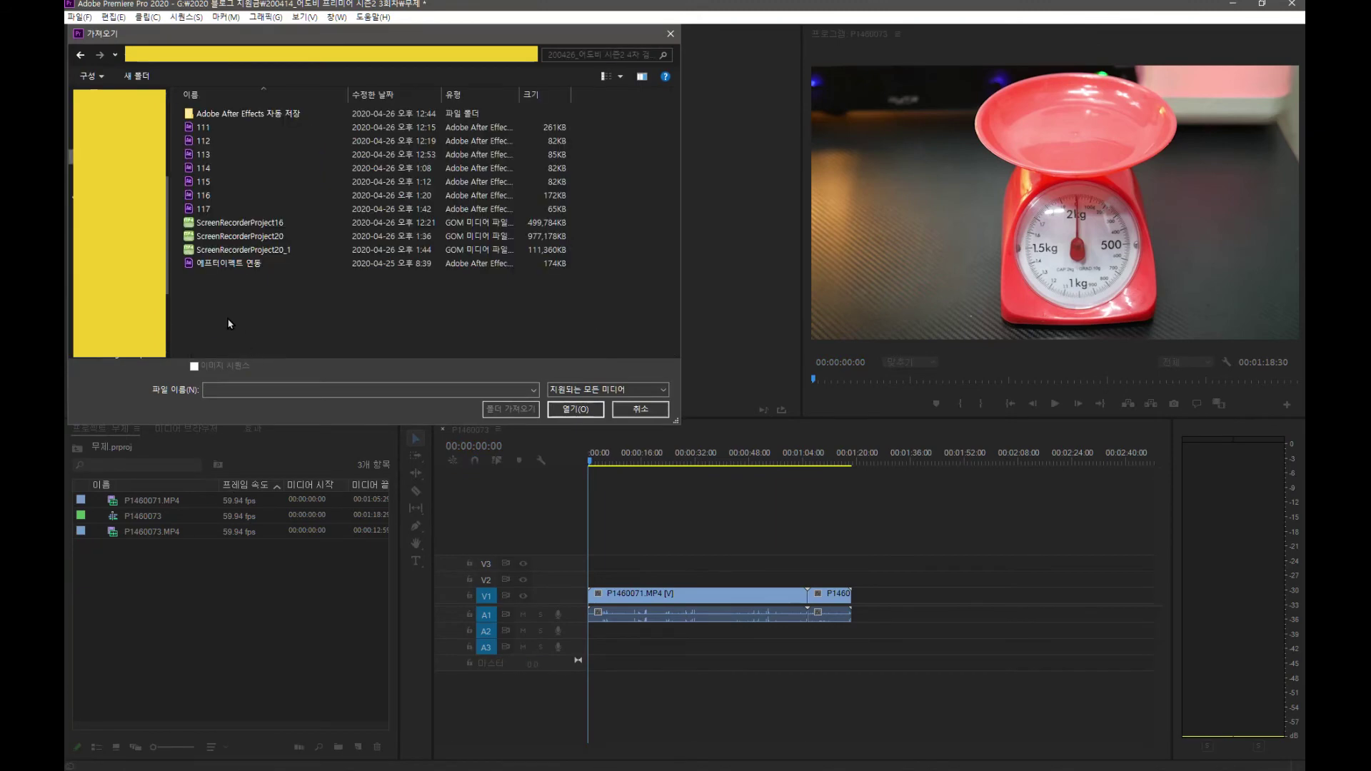
double_click(205, 222)
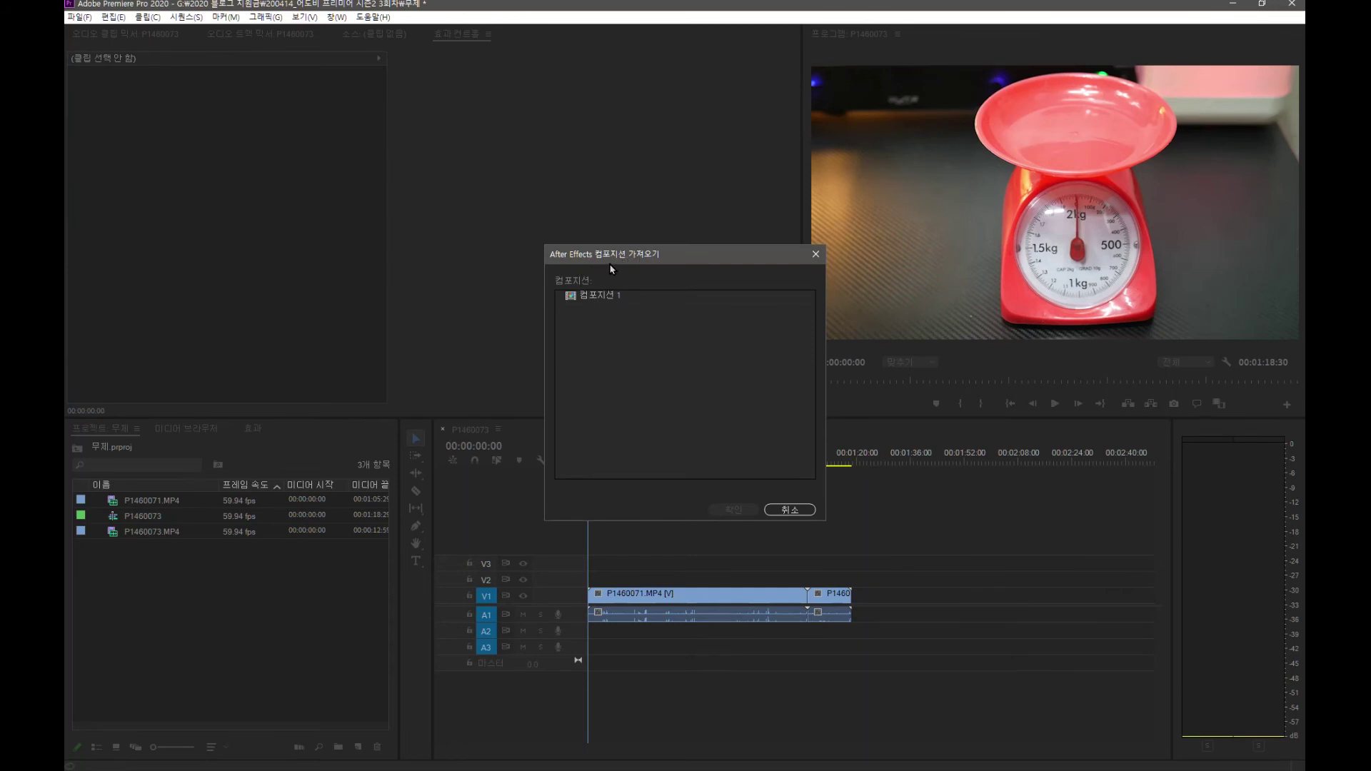
left_click(588, 298)
left_click(727, 510)
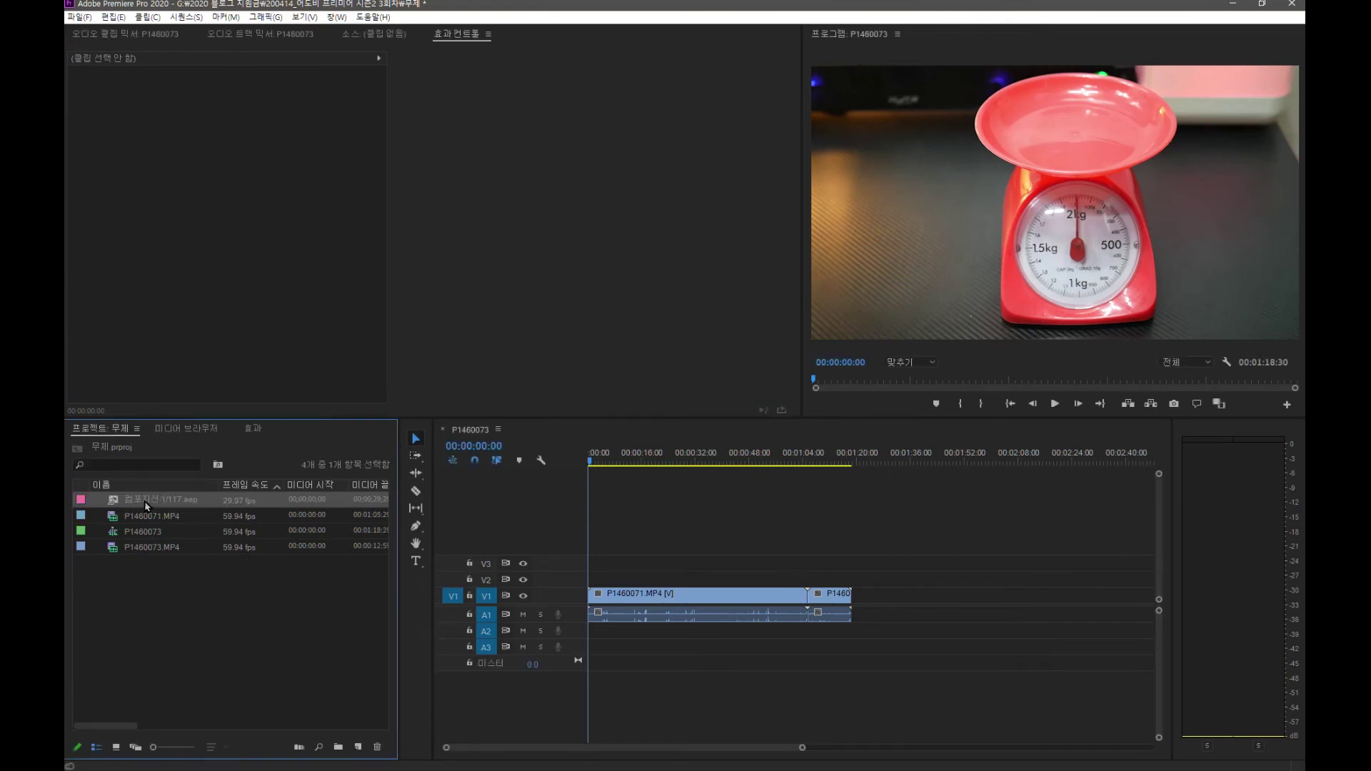
left_click(139, 499)
left_click_drag(231, 482, 671, 579)
Play and scrub through the composition clip to check its fading text over the video
left_click(690, 457)
key("space")
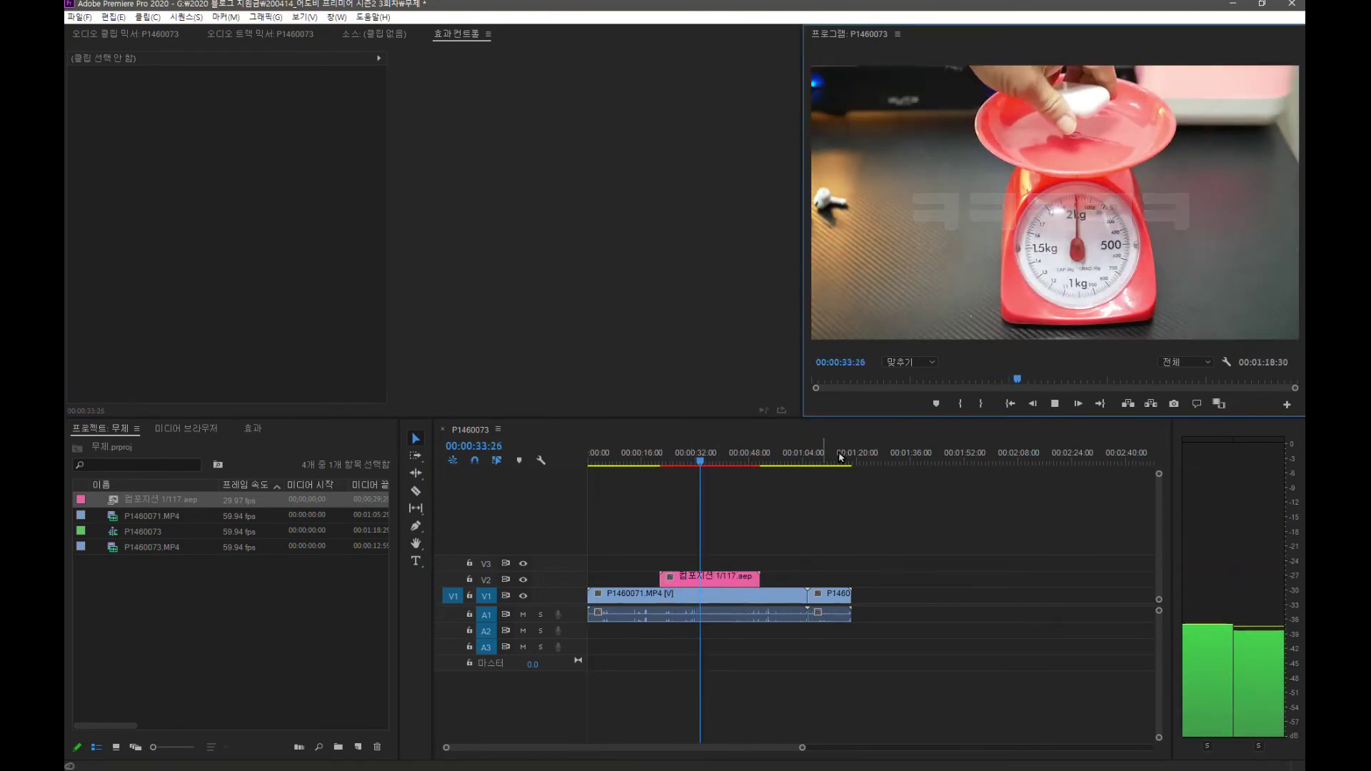
left_click(672, 458)
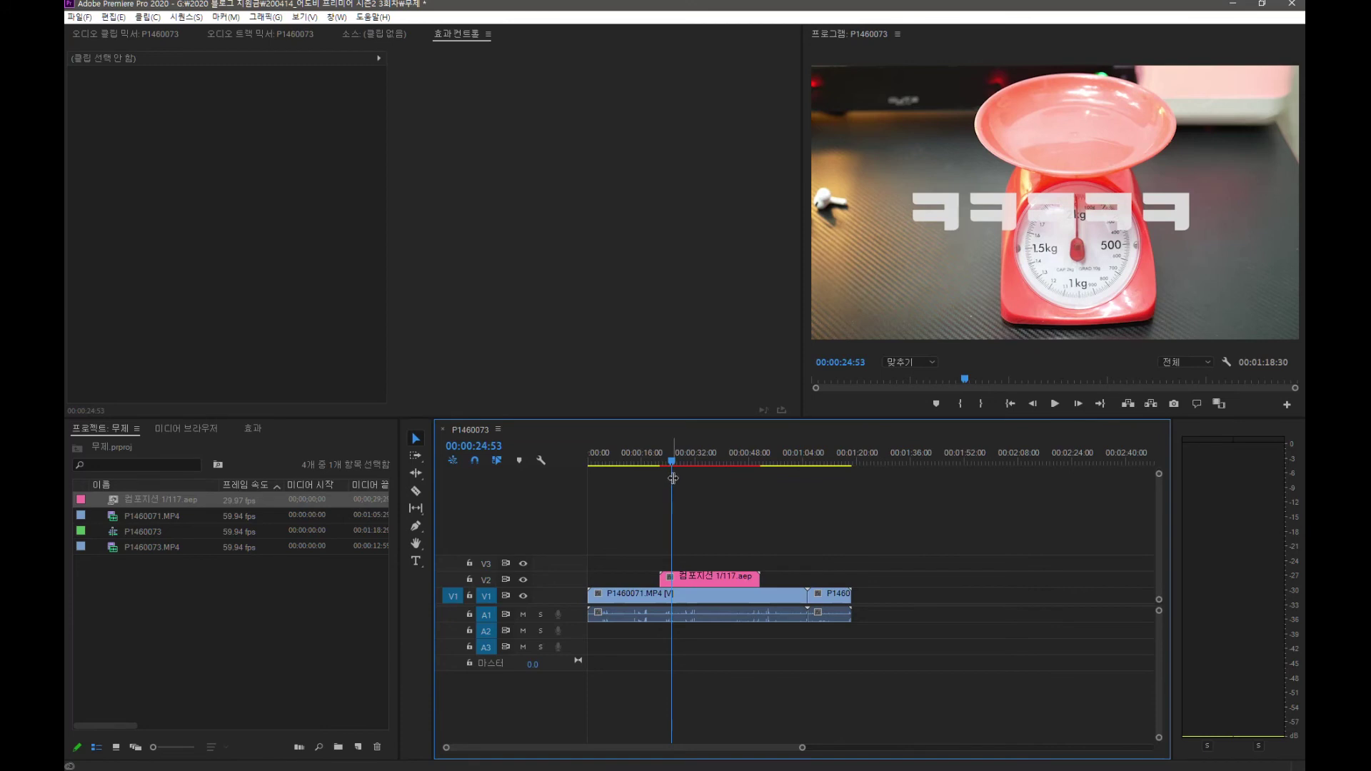
mouse_move(674, 464)
left_mouse_down()
mouse_move(719, 474)
mouse_move(679, 479)
left_mouse_up()
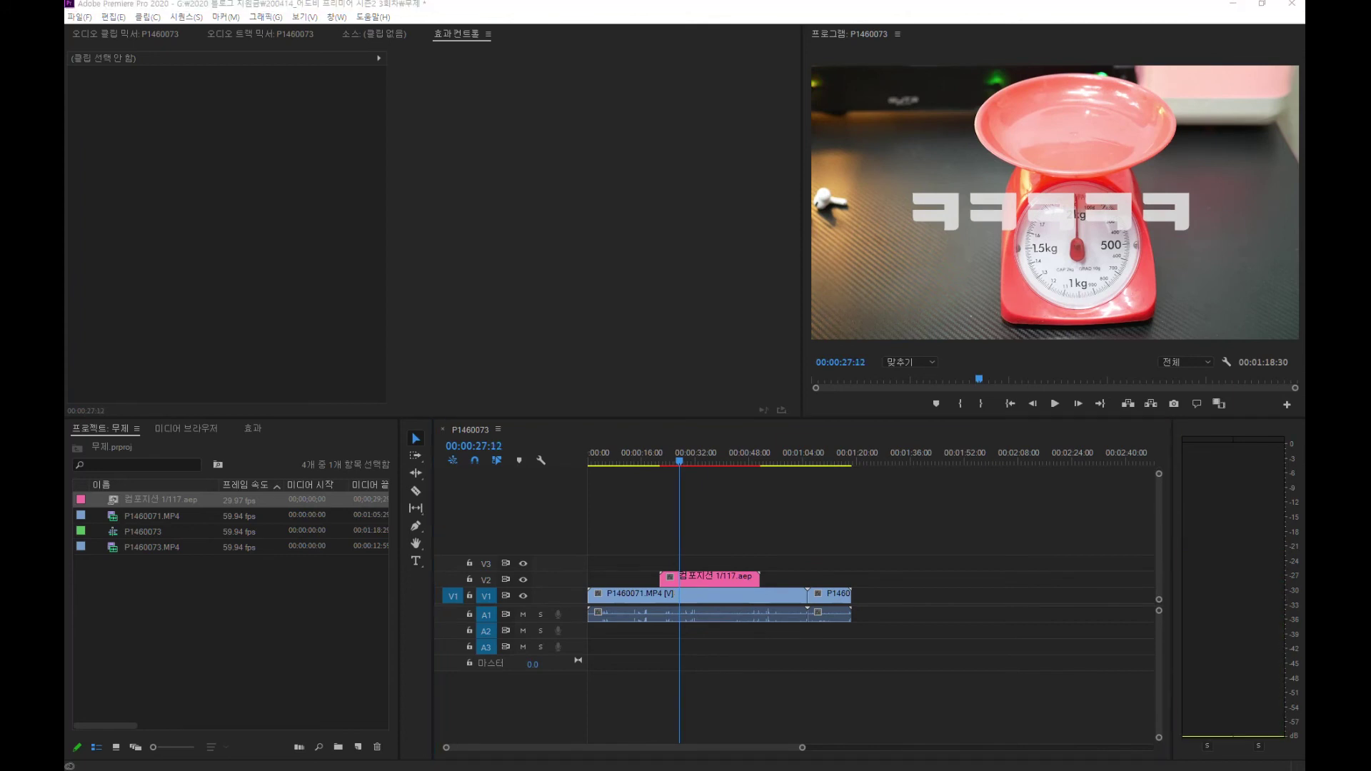
left_click_drag(680, 464, 690, 466)
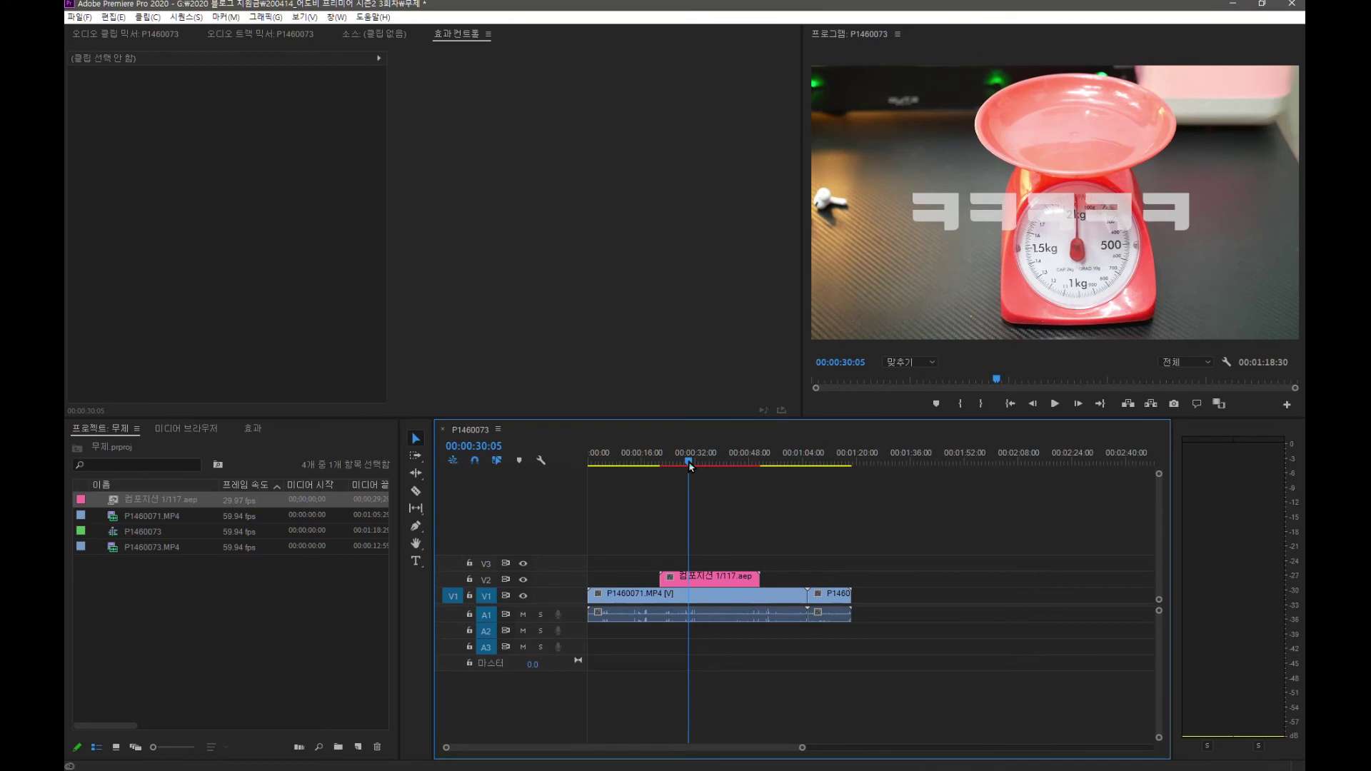
left_click_drag(690, 466, 679, 463)
Try splitting the composition clip on V2 at several points with the Razor tool
left_click(682, 577)
key("c")
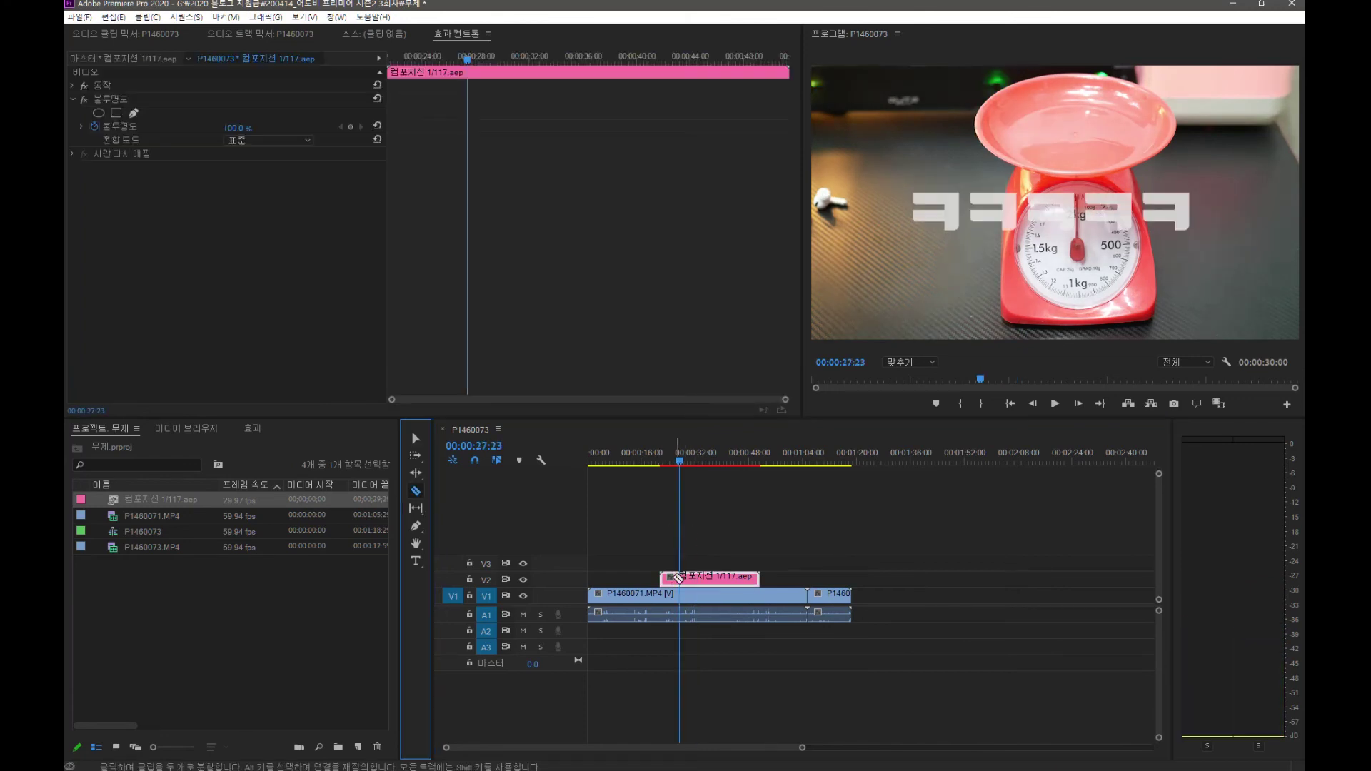
left_click(682, 579)
left_click(715, 580)
left_click(747, 580)
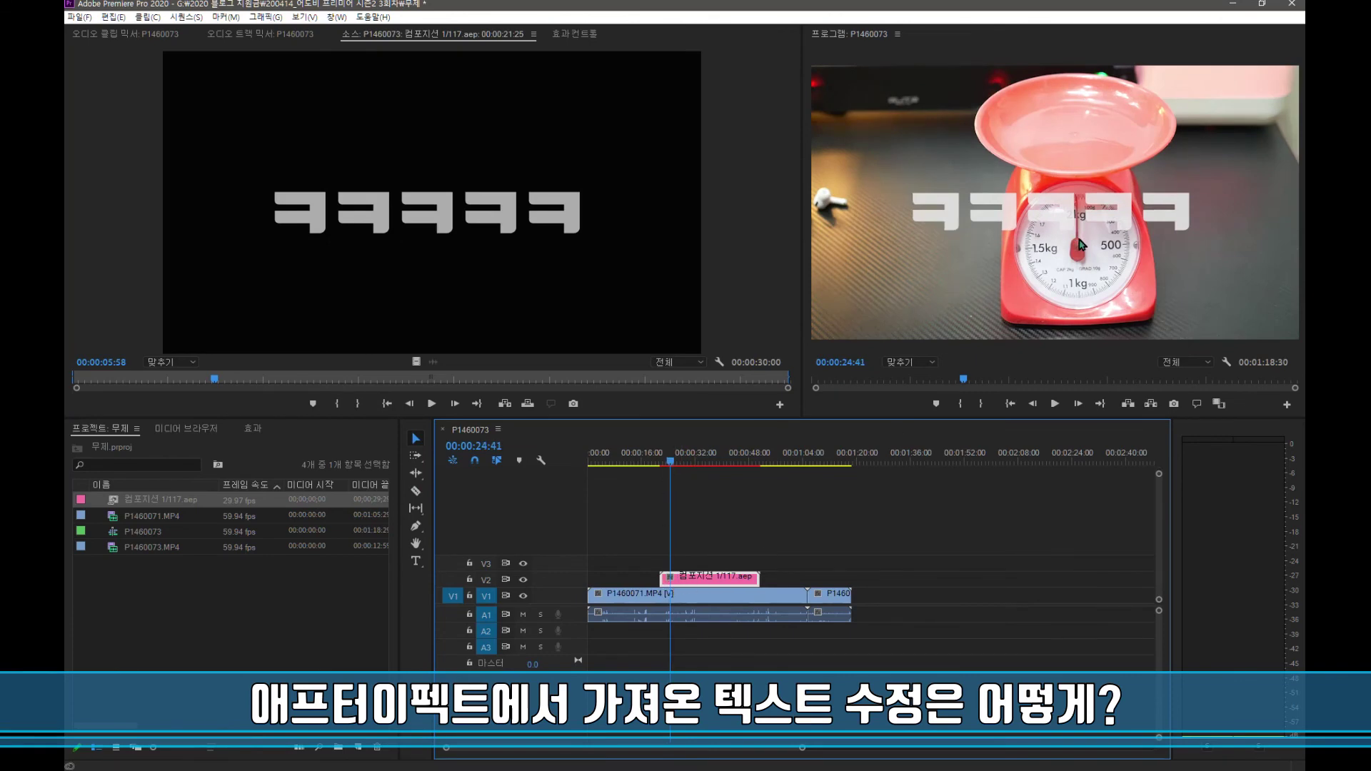
Try to select the composition's text for editing in the source and program monitors
left_click(621, 224)
left_click(913, 211)
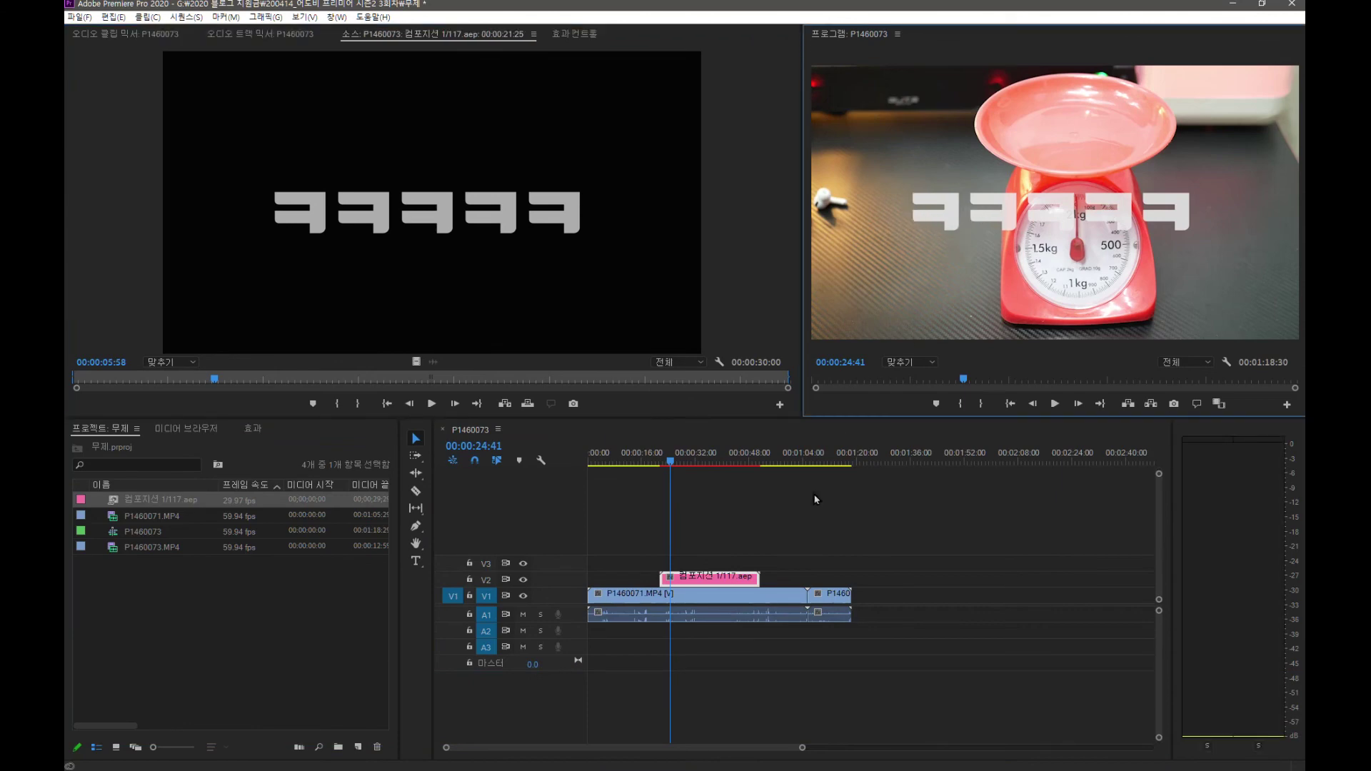
double_click(686, 577)
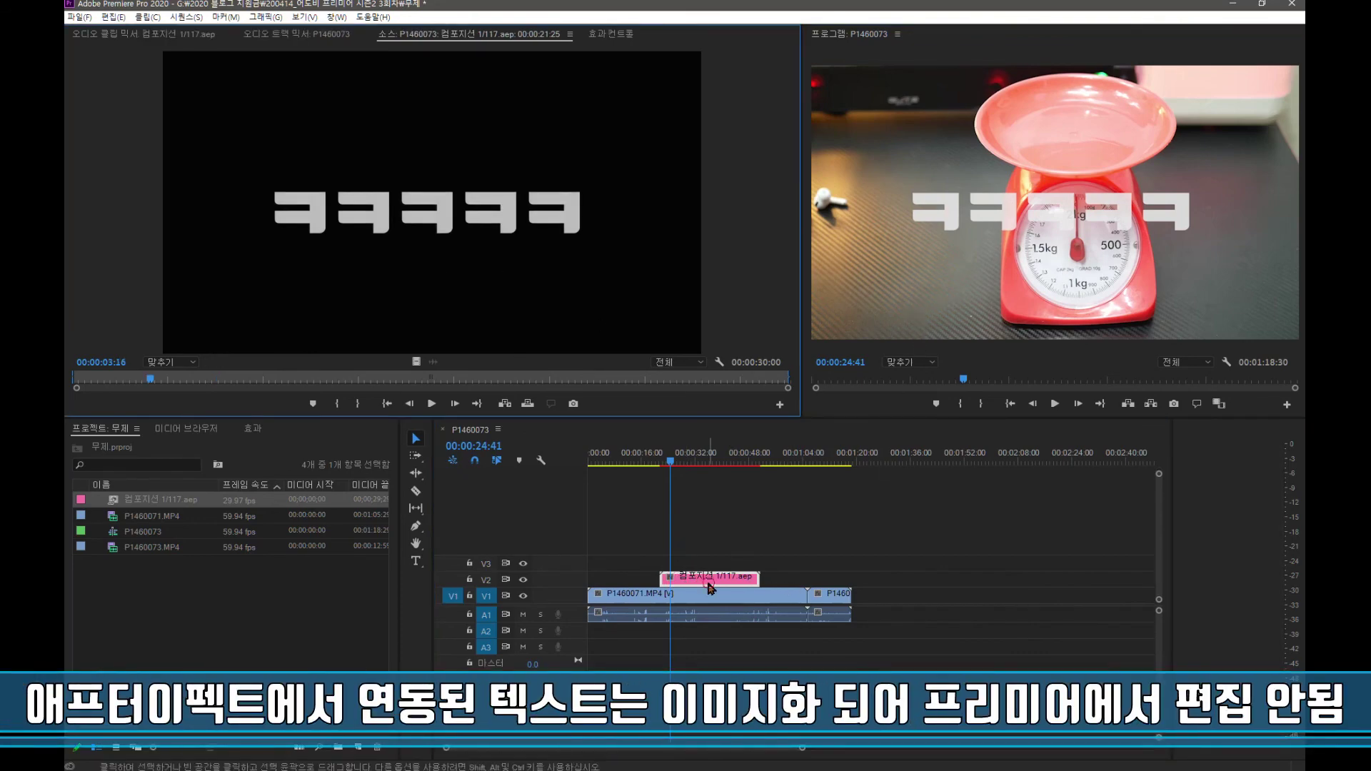
left_click(1041, 211)
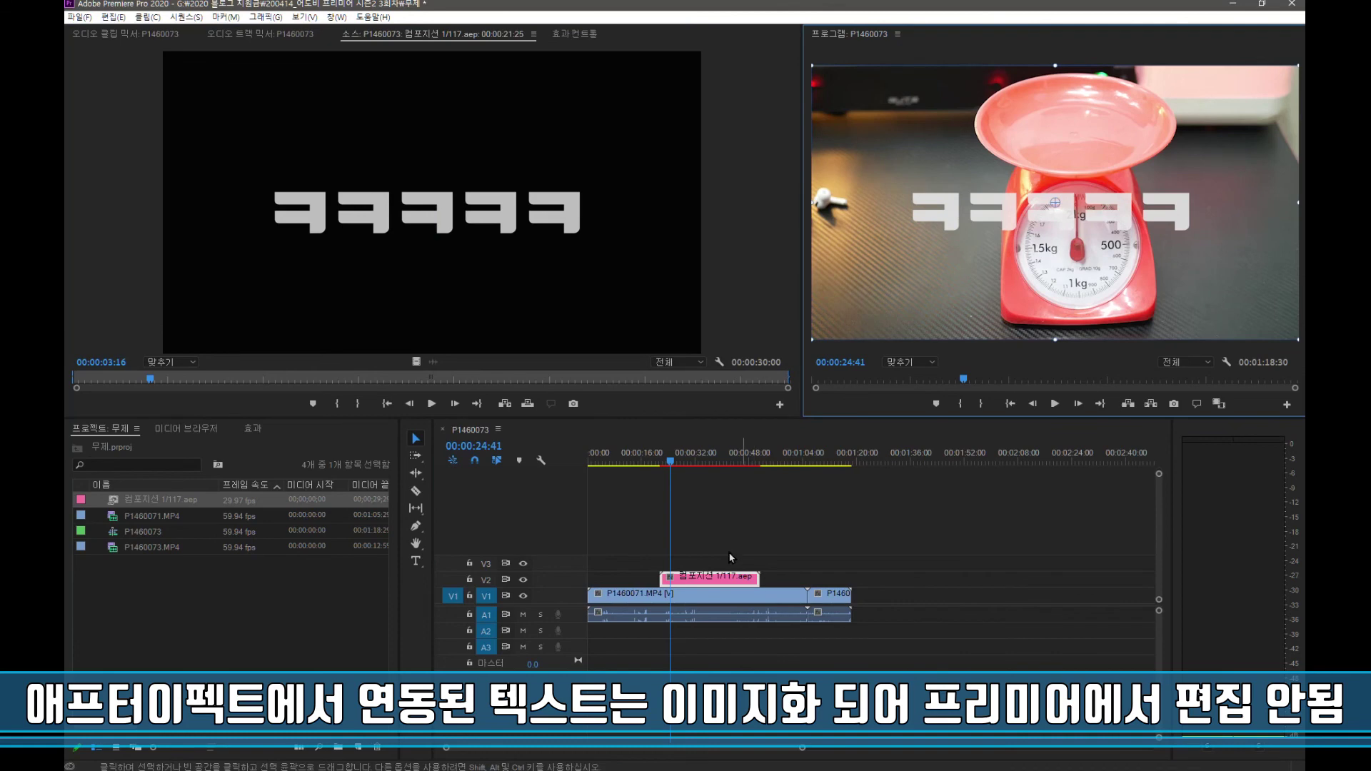
Open the composition clip's original in After Effects and insert characters beginning "ㅠㅗㅓㅓㅎ" after the text's second "ㅋ"
left_click(677, 578)
right_click(678, 580)
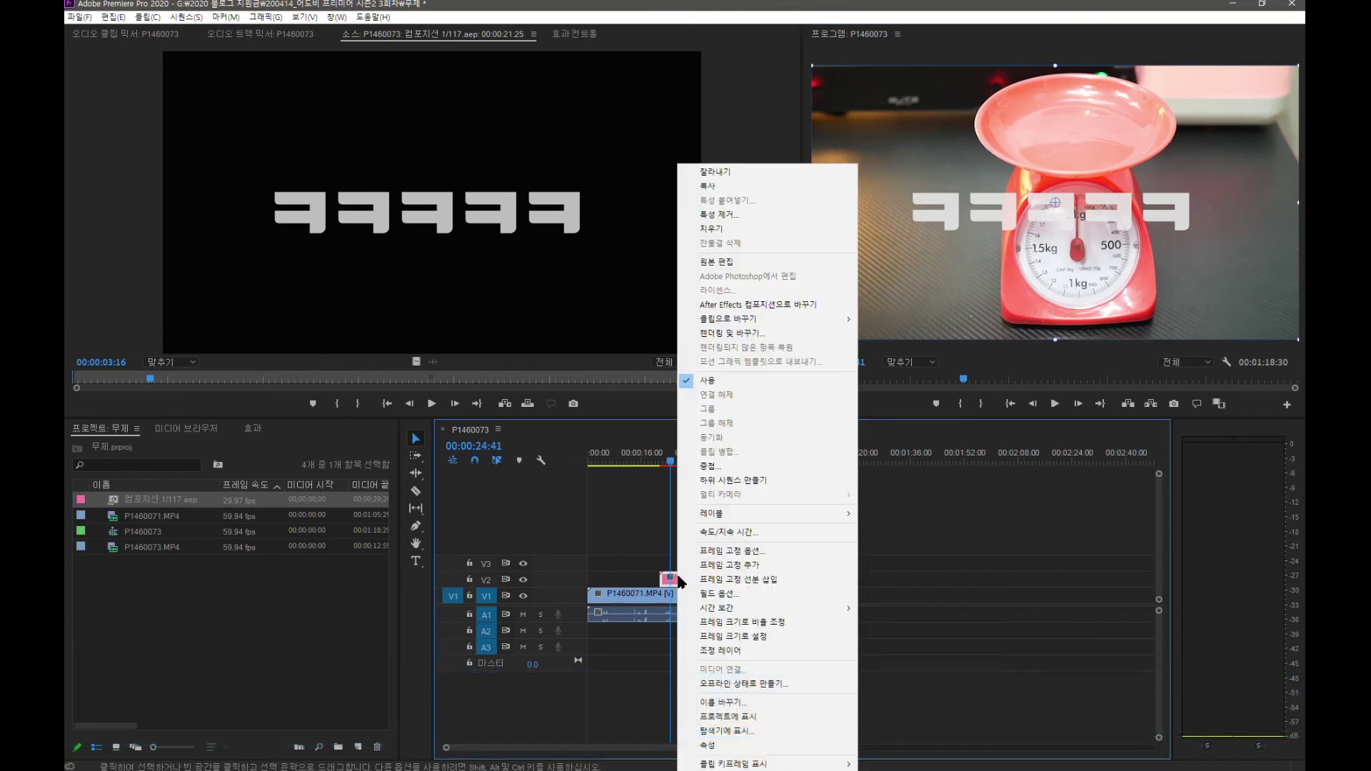
left_click(709, 263)
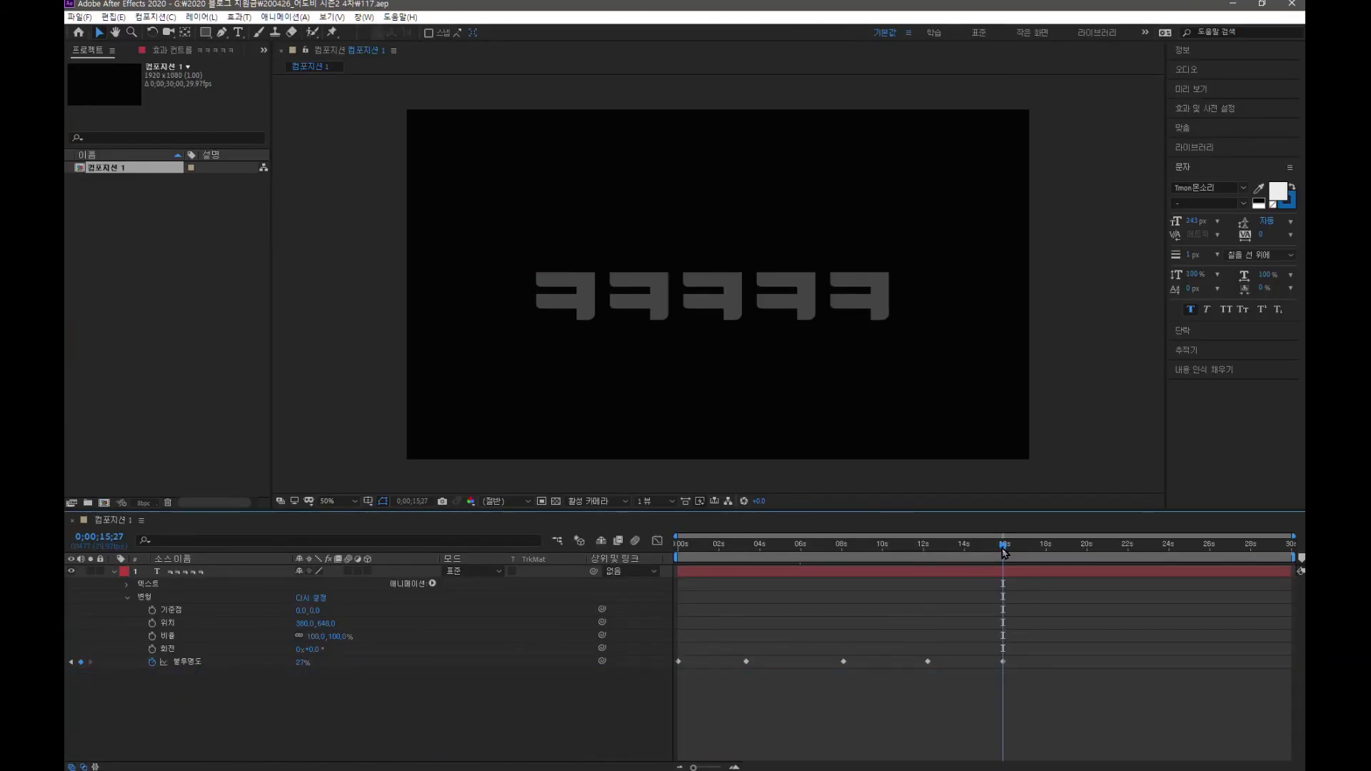
left_click_drag(1004, 551, 839, 551)
key("ctrl+t")
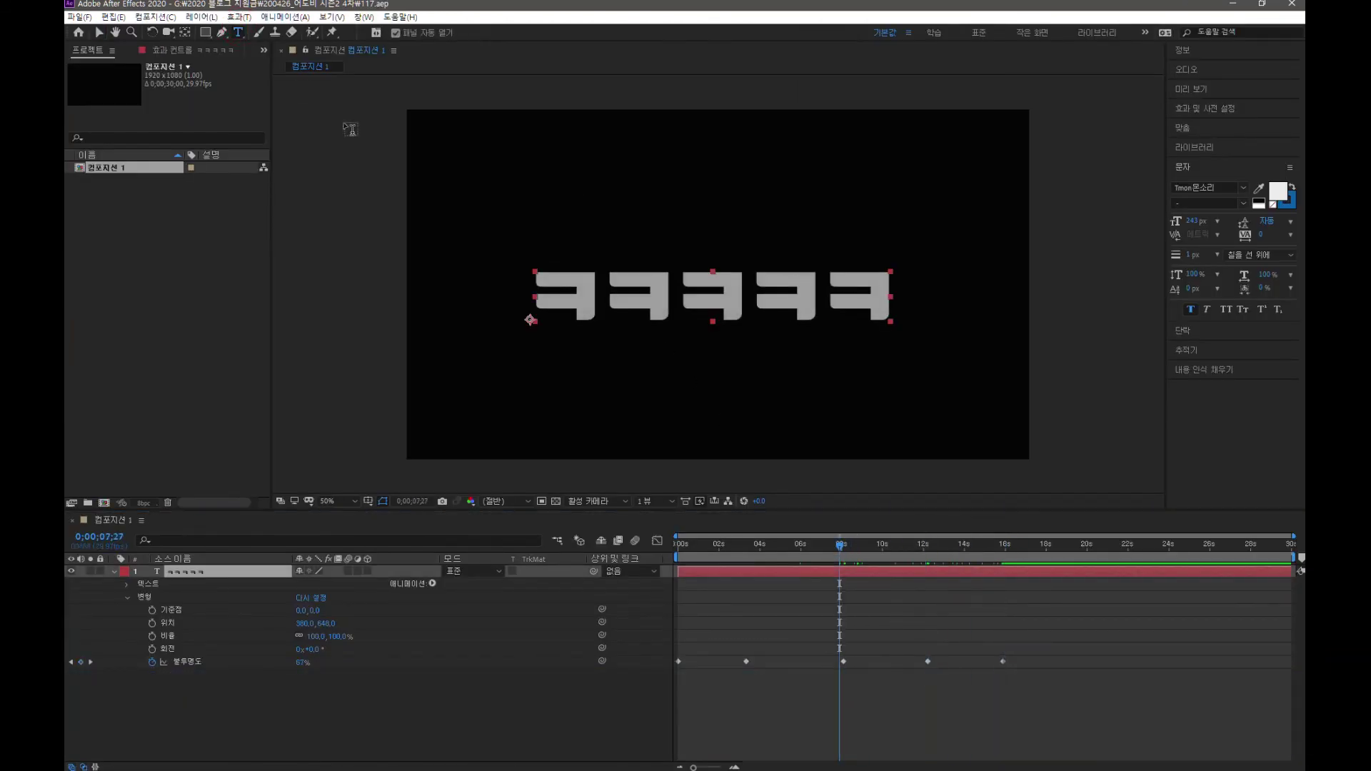
left_click(594, 300)
left_click(691, 298)
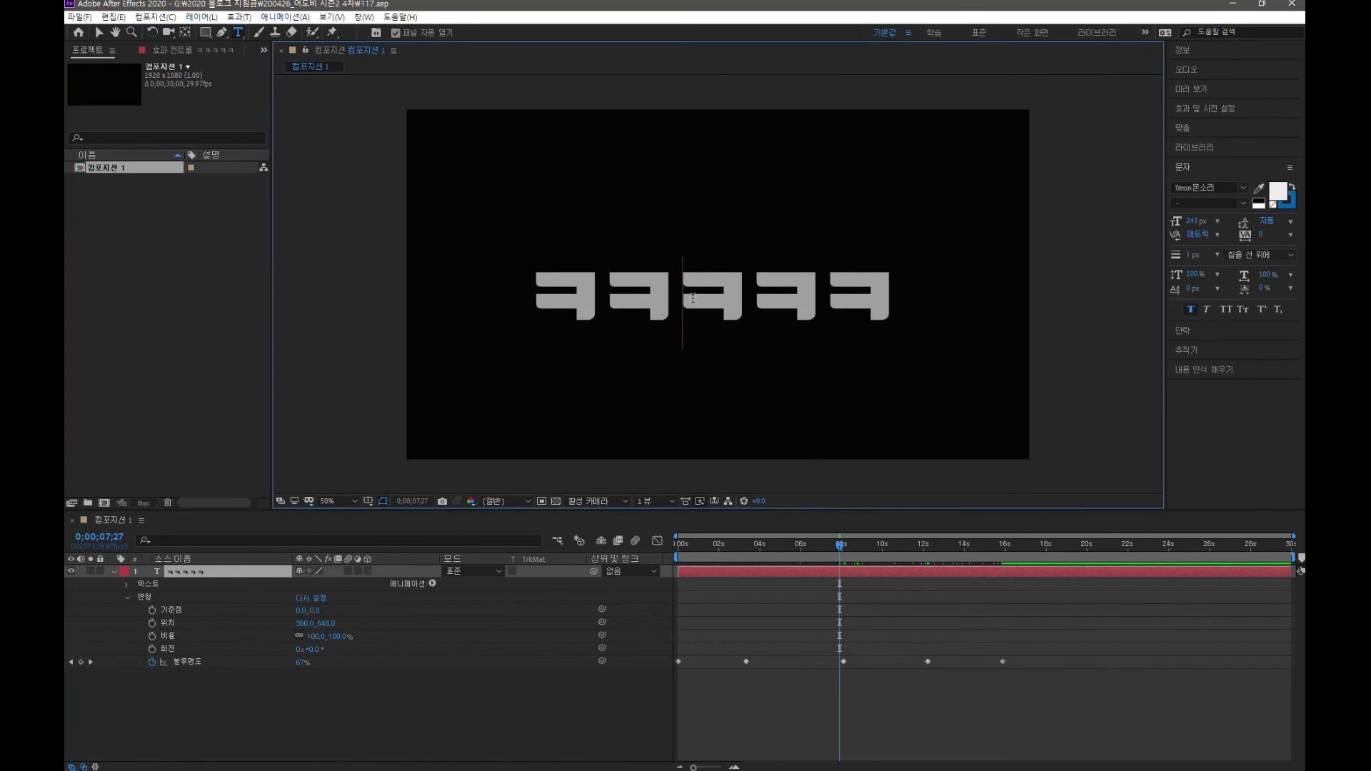
type("ㅠㅗㅓㅓㅎㅎㄹㄹㄹ")
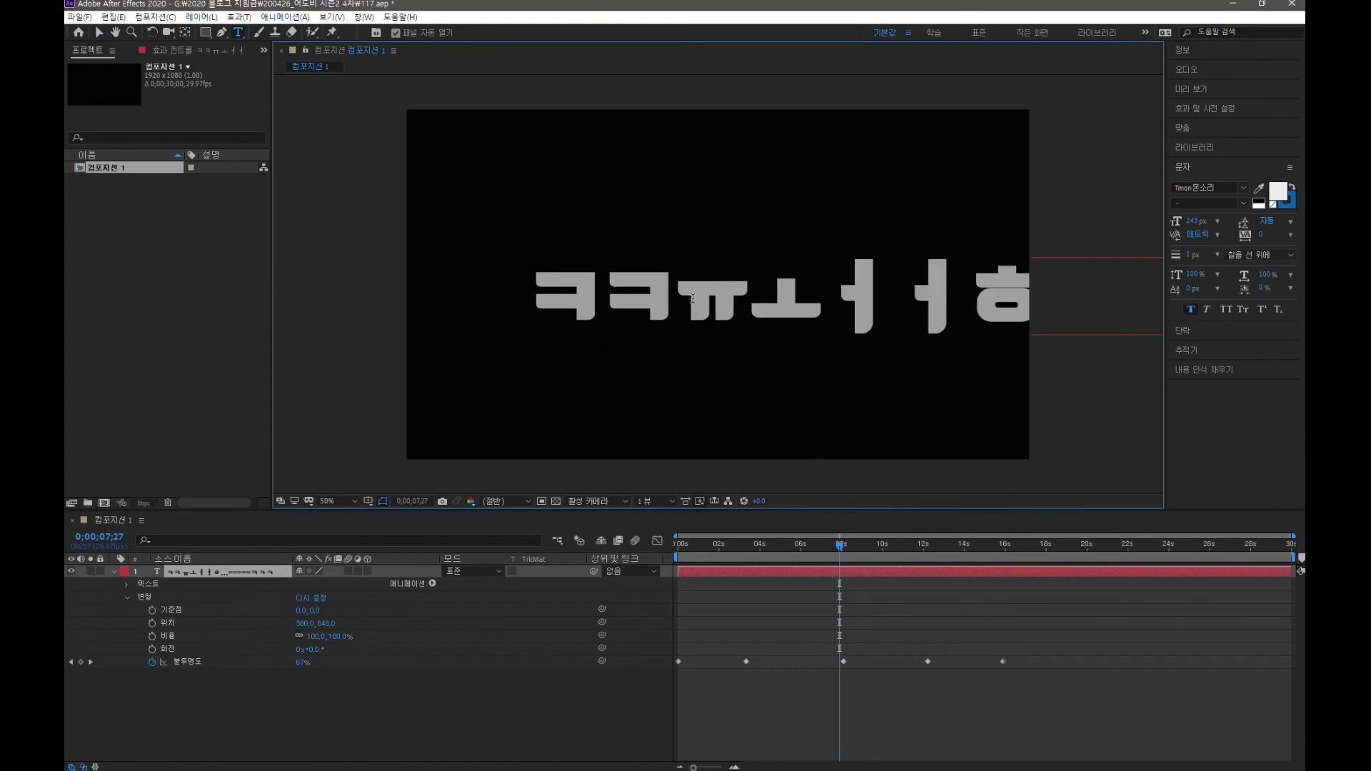
Save After Effects project 117 and play the Premiere Pro sequence to check the updated text
left_click(80, 16)
left_click(106, 142)
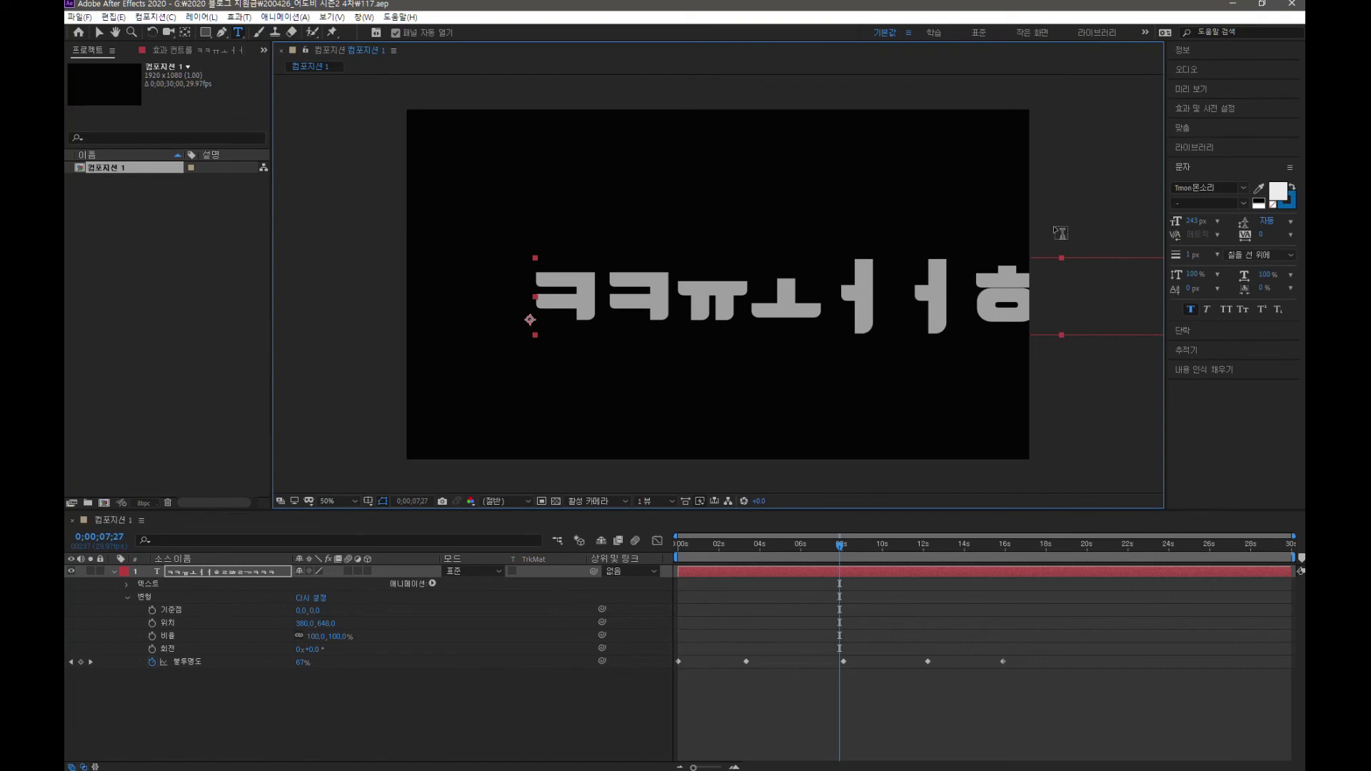
key("alt+Tab")
key("space")
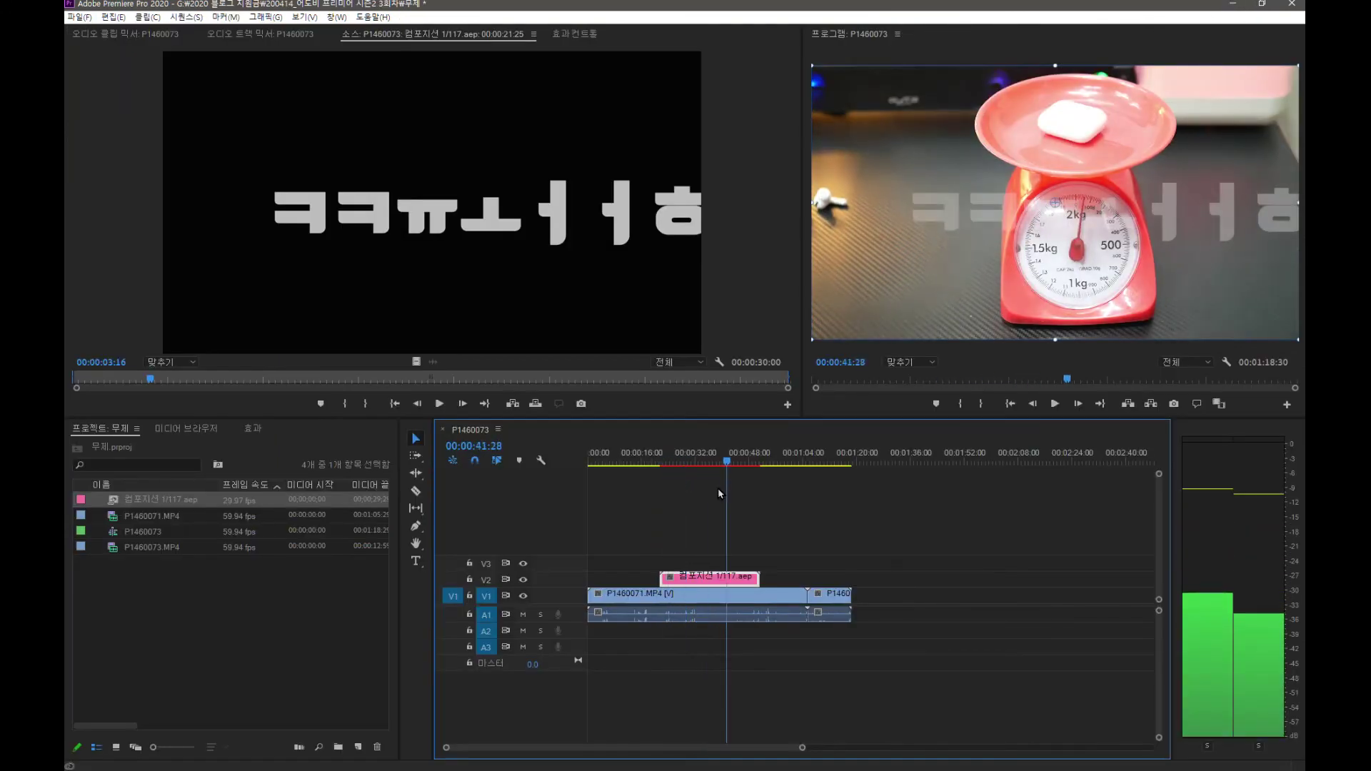
key("space")
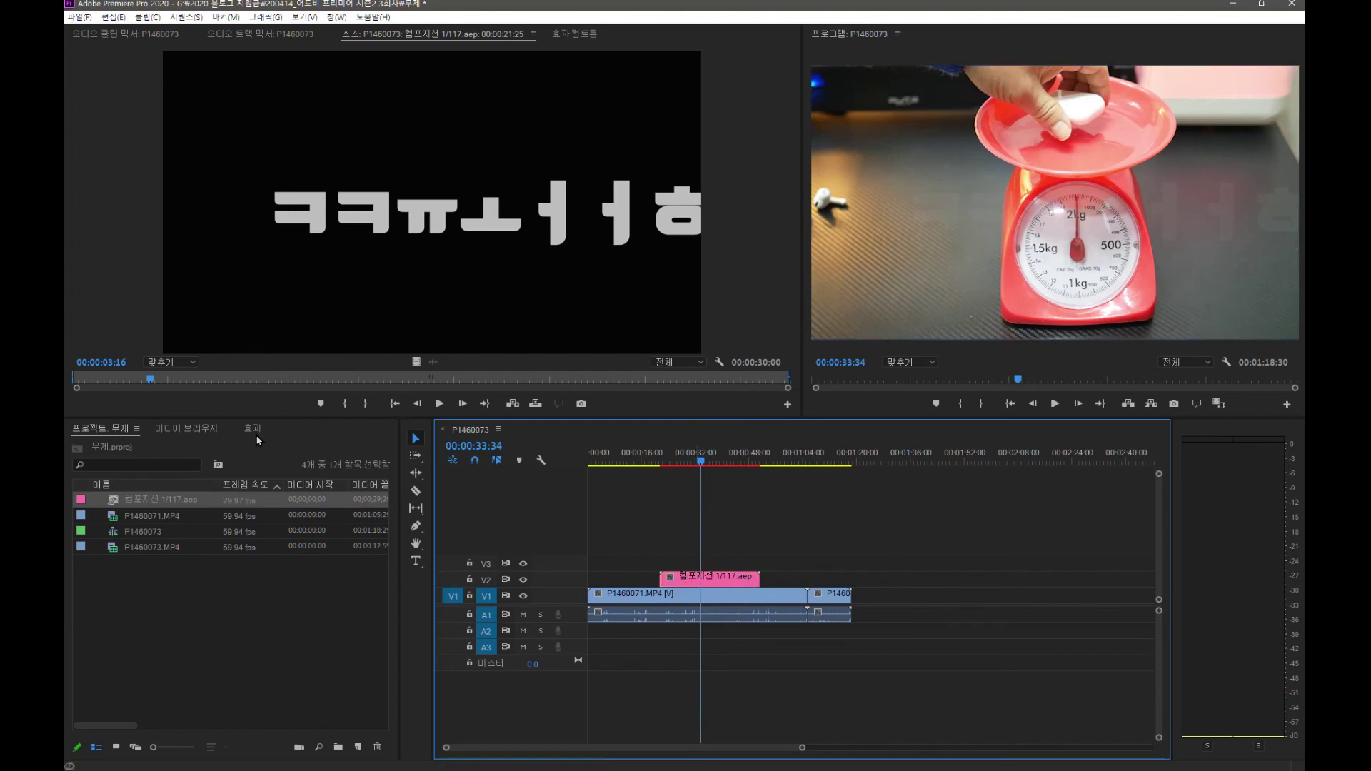